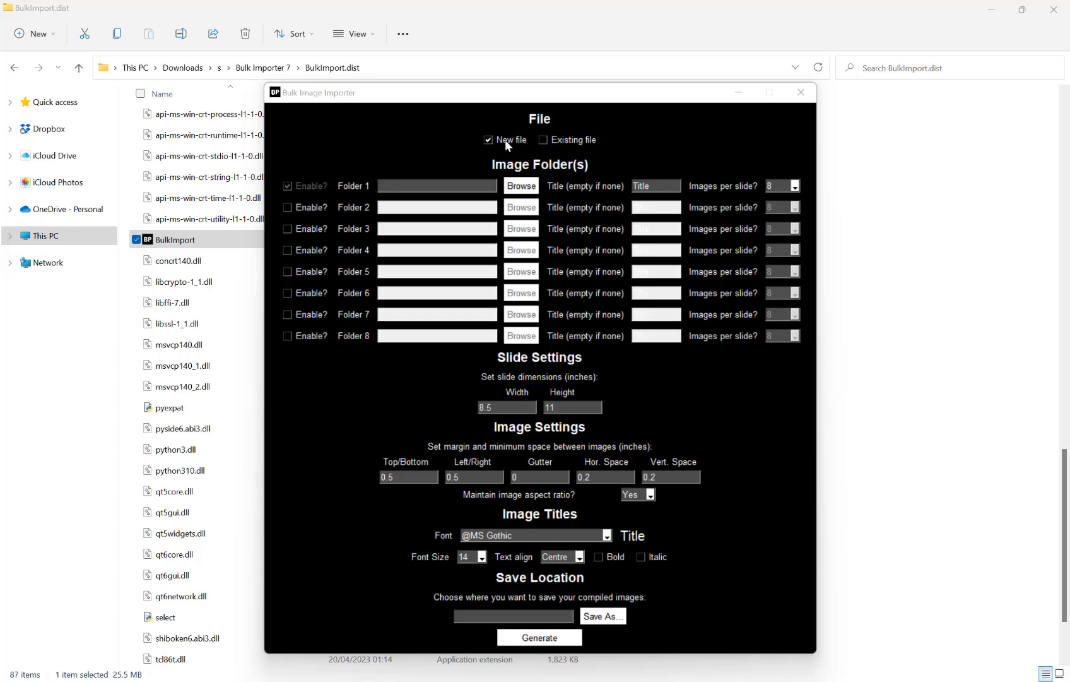
# Keep create-new-file mode and set Folder 1's source to the SUDOKU folder.
pyautogui.click(571, 139)
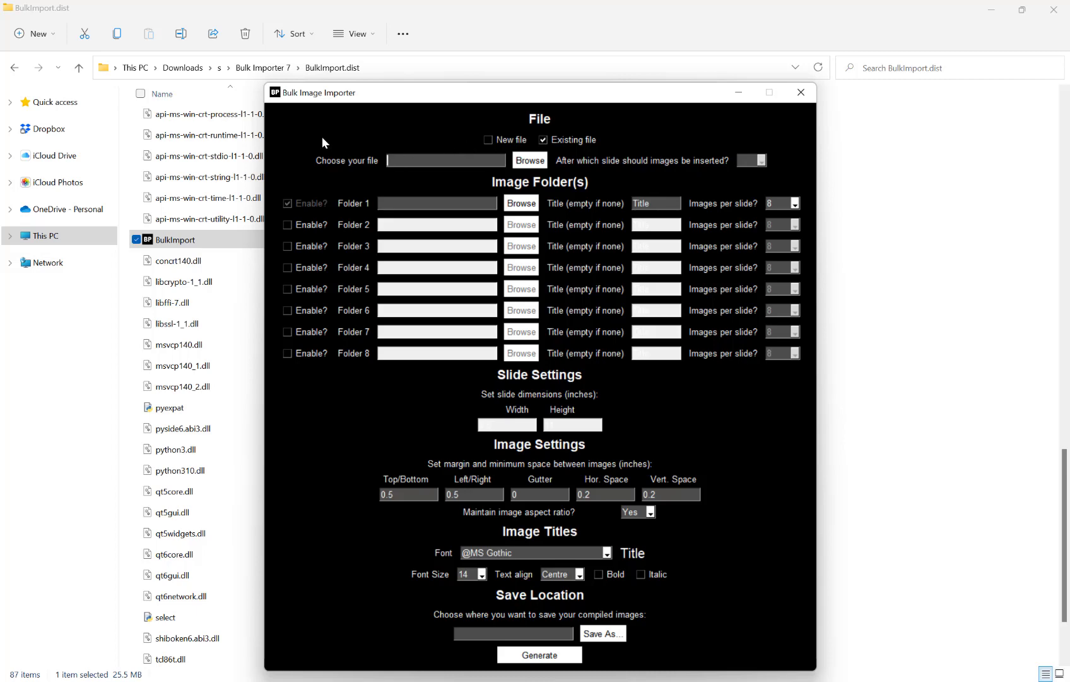
pyautogui.click(497, 140)
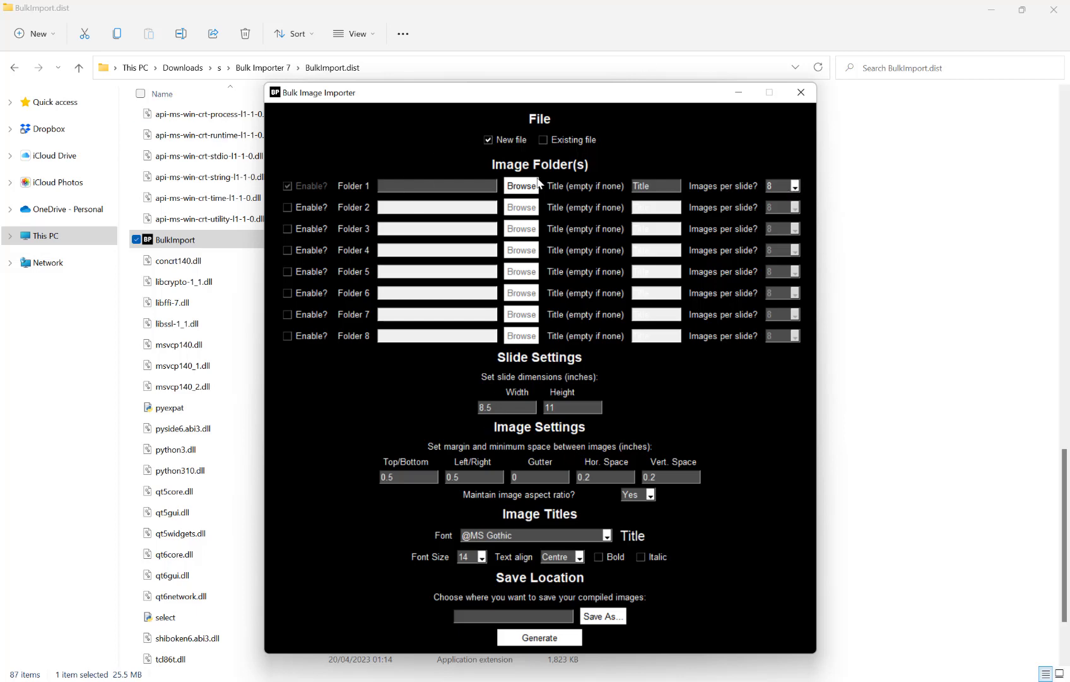
pyautogui.click(522, 186)
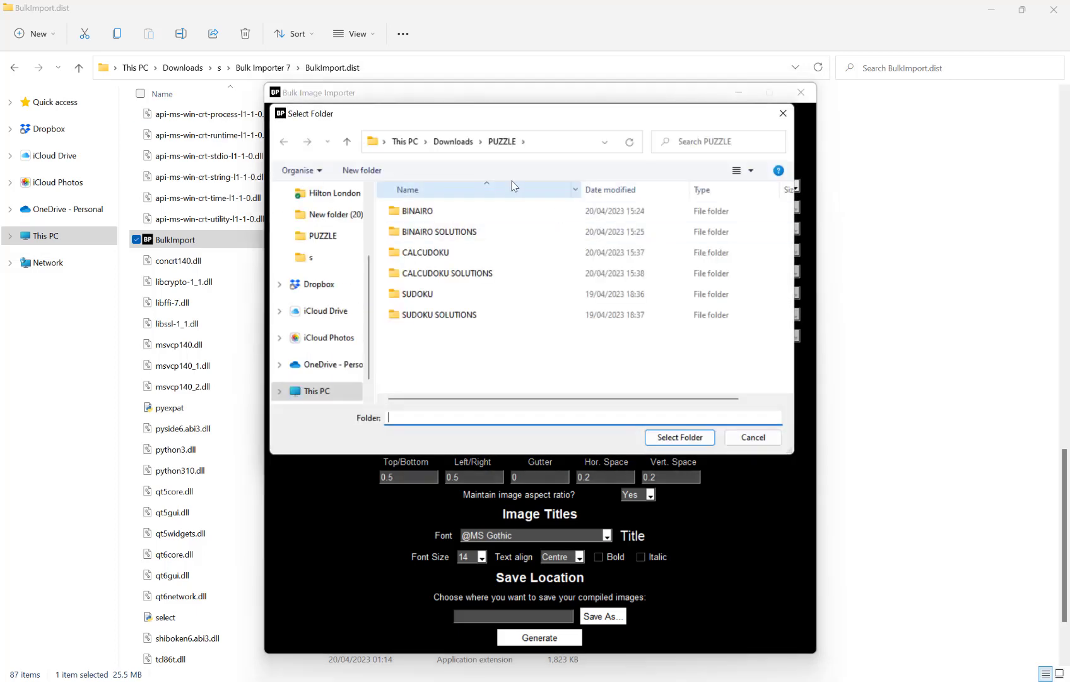
pyautogui.click(464, 299)
pyautogui.doubleClick(463, 294)
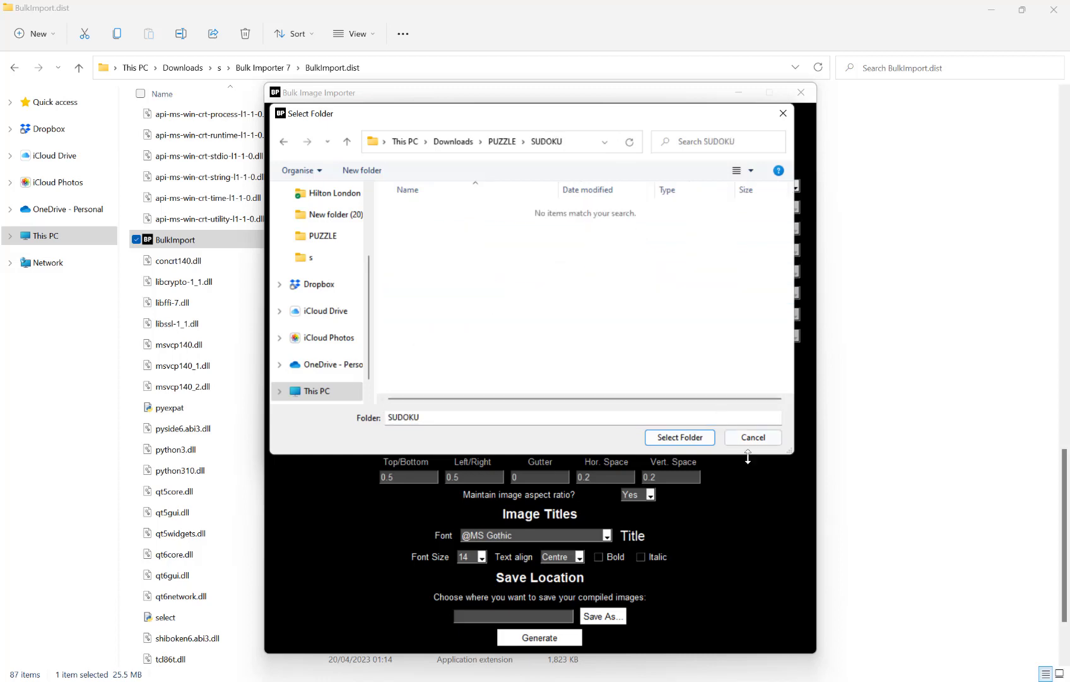
pyautogui.click(680, 436)
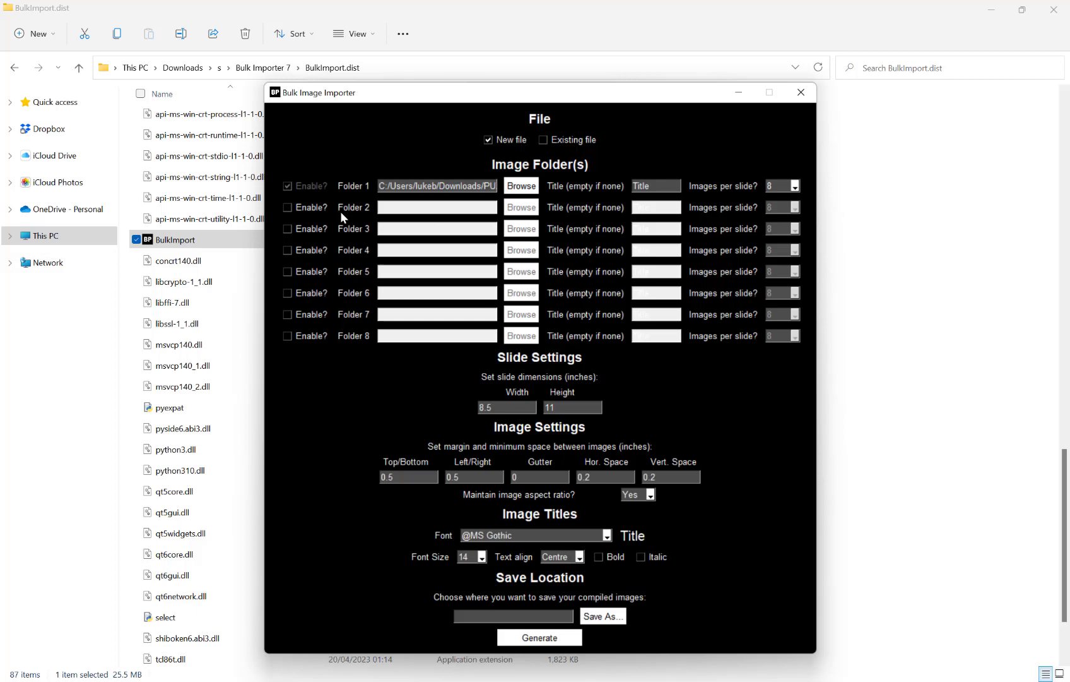
# Enable Folders 2–4 and point Folder 2 at the BINAIRO folder.
pyautogui.click(288, 251)
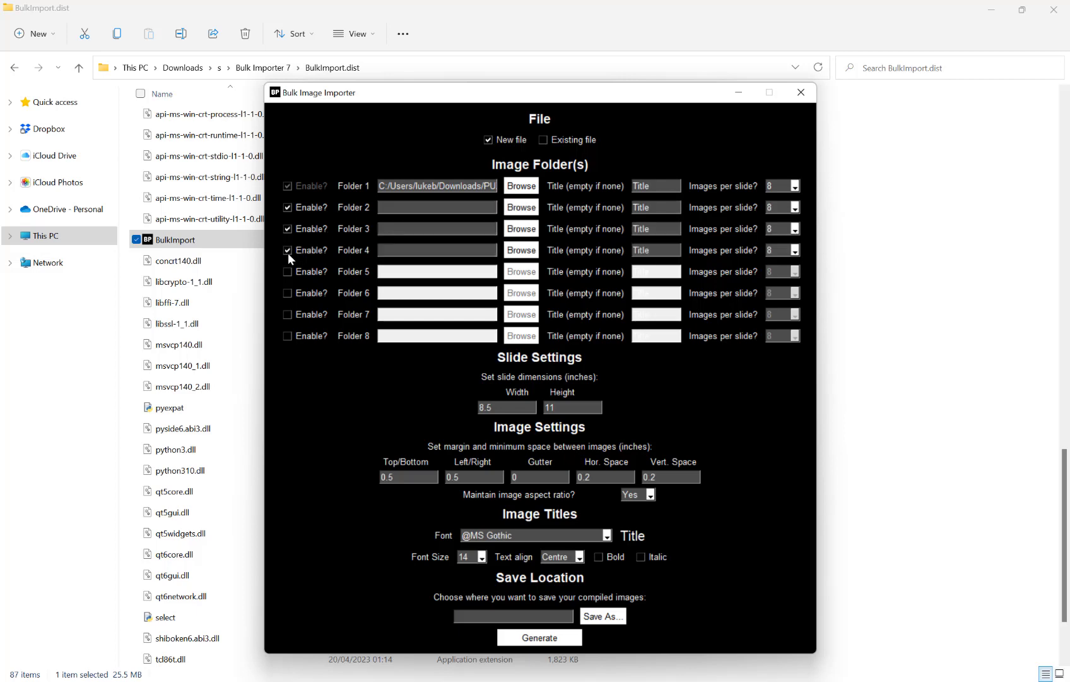
pyautogui.click(521, 207)
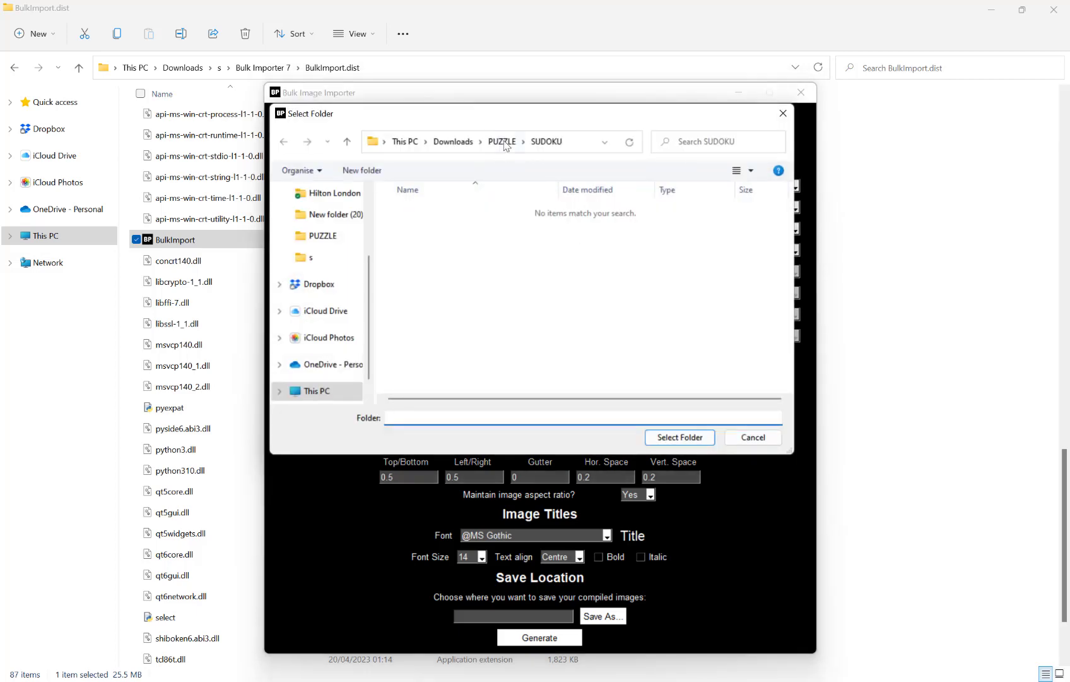
pyautogui.click(502, 142)
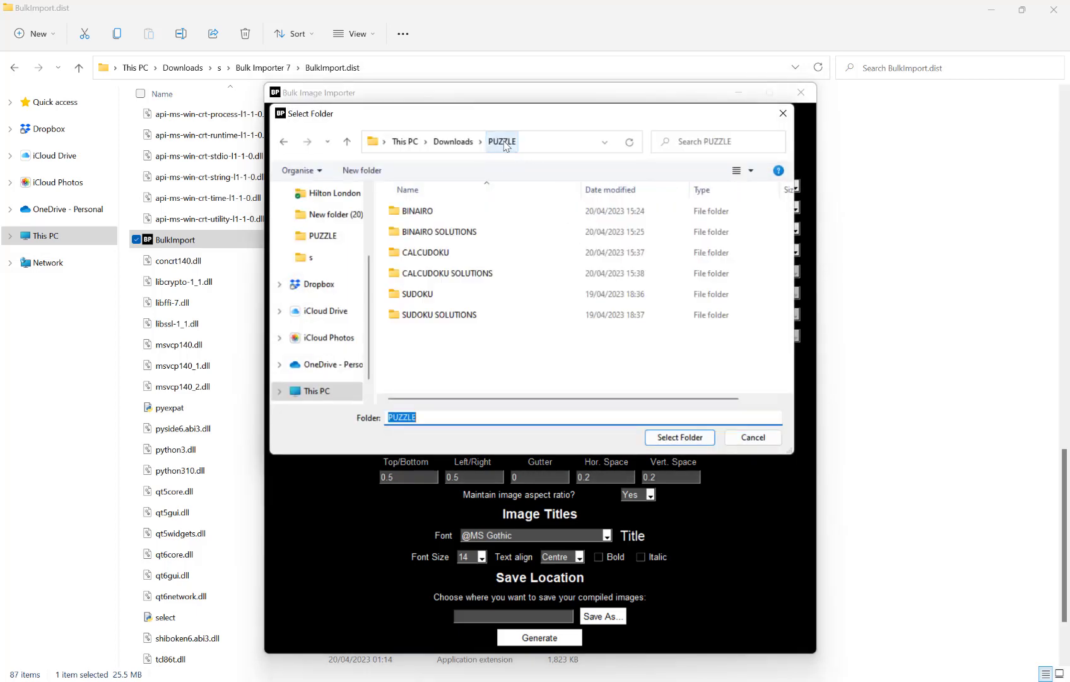
pyautogui.click(443, 213)
pyautogui.press('Return')
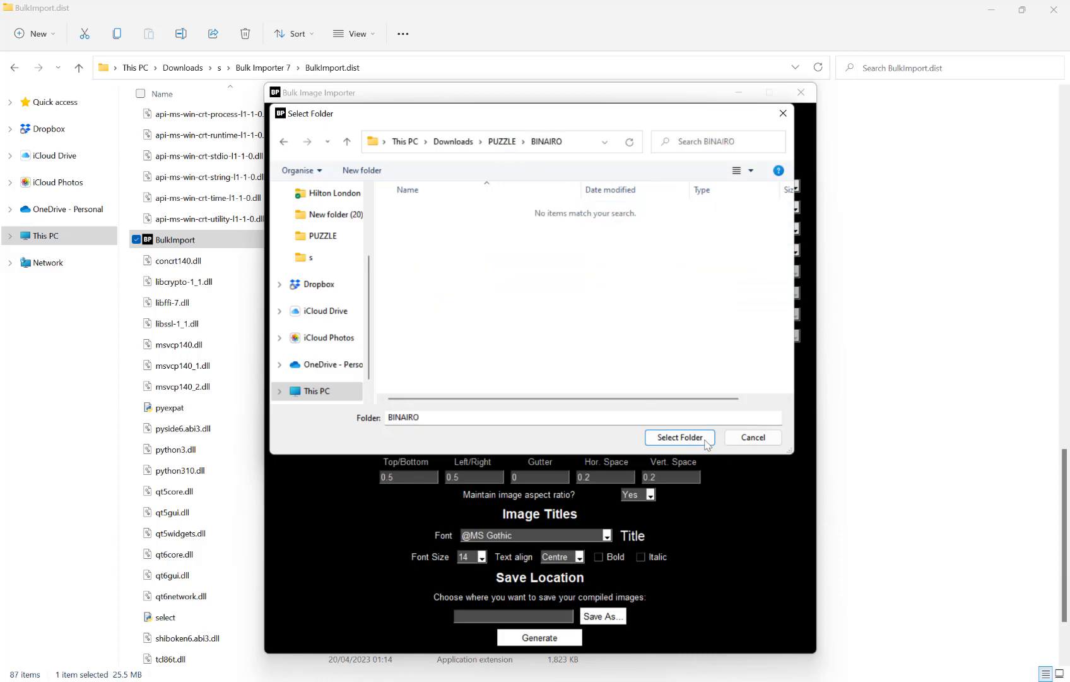
pyautogui.press('Return')
# Point Folder 3 at SUDOKU SOLUTIONS and Folder 4 at BINAIRO SOLUTIONS in PUZZLE.
pyautogui.click(521, 229)
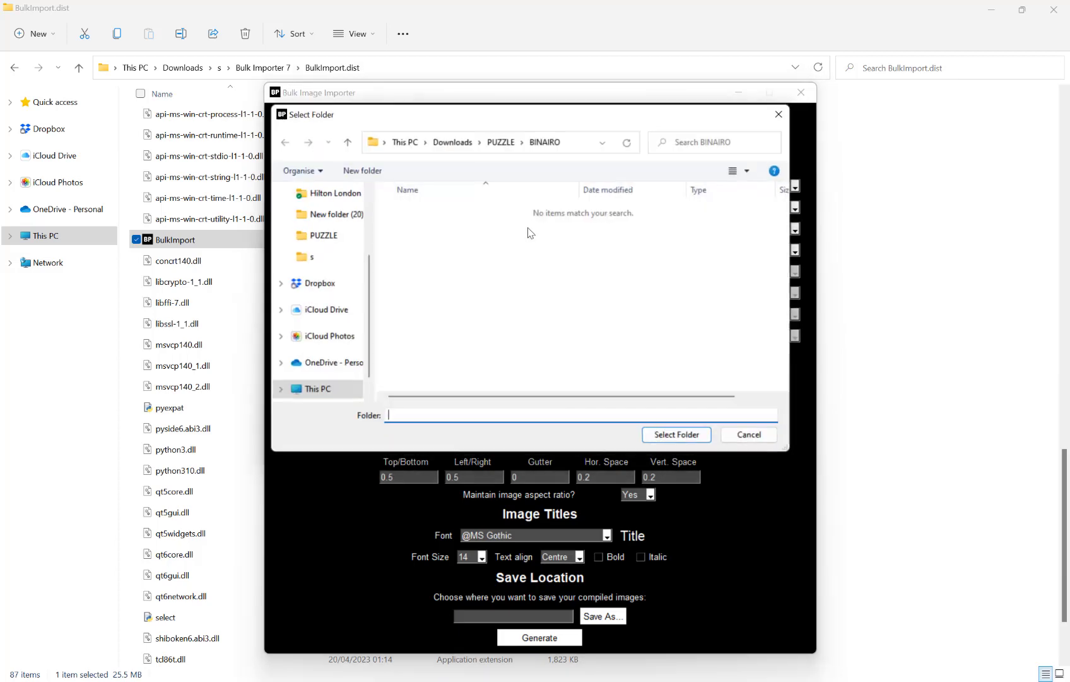
pyautogui.click(503, 141)
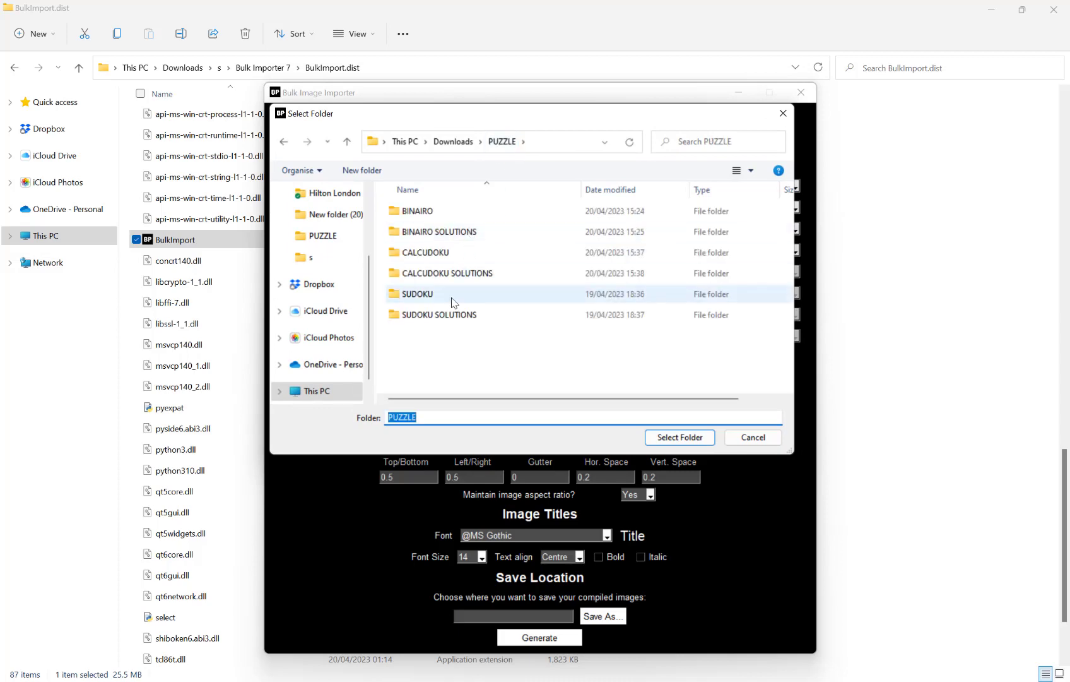
pyautogui.doubleClick(454, 314)
pyautogui.click(680, 437)
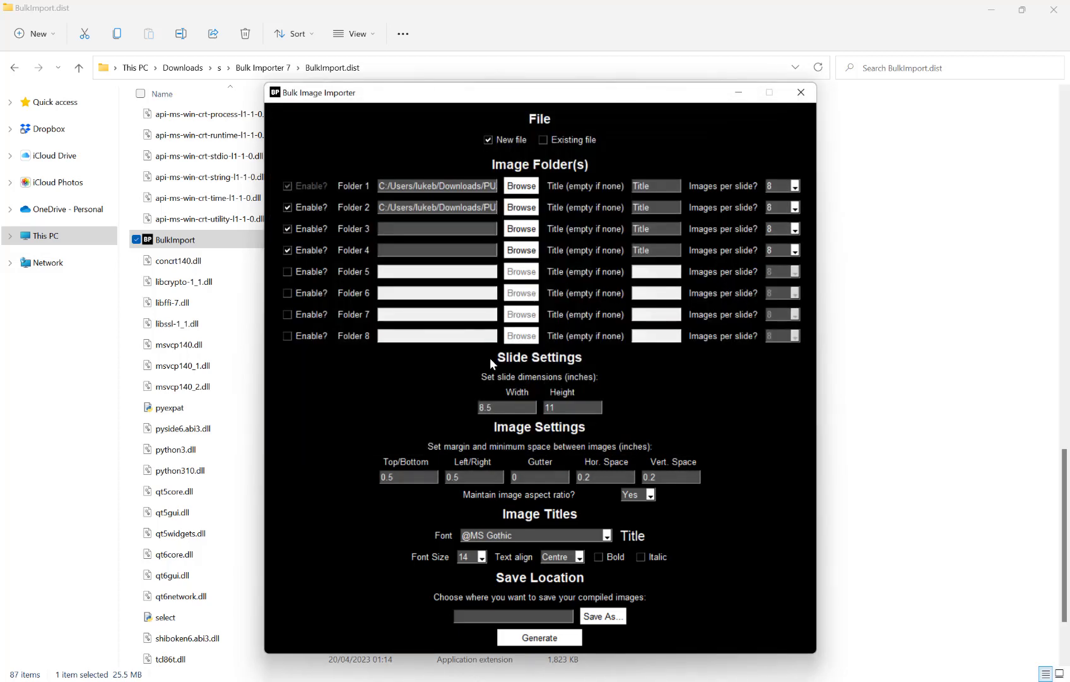
pyautogui.click(530, 256)
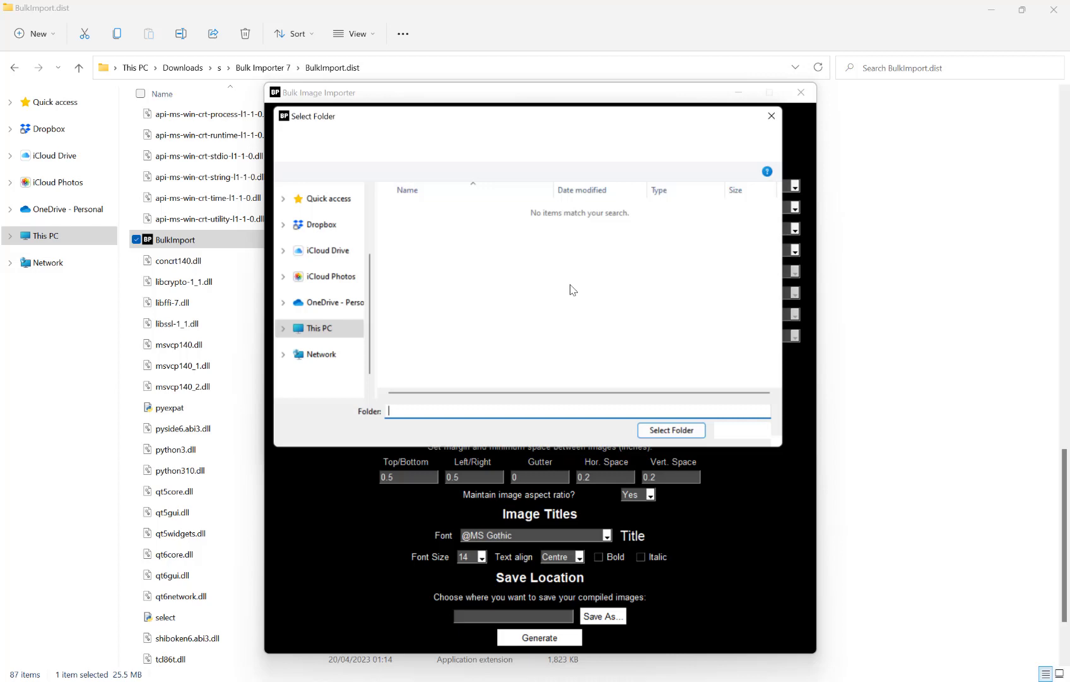
pyautogui.click(454, 141)
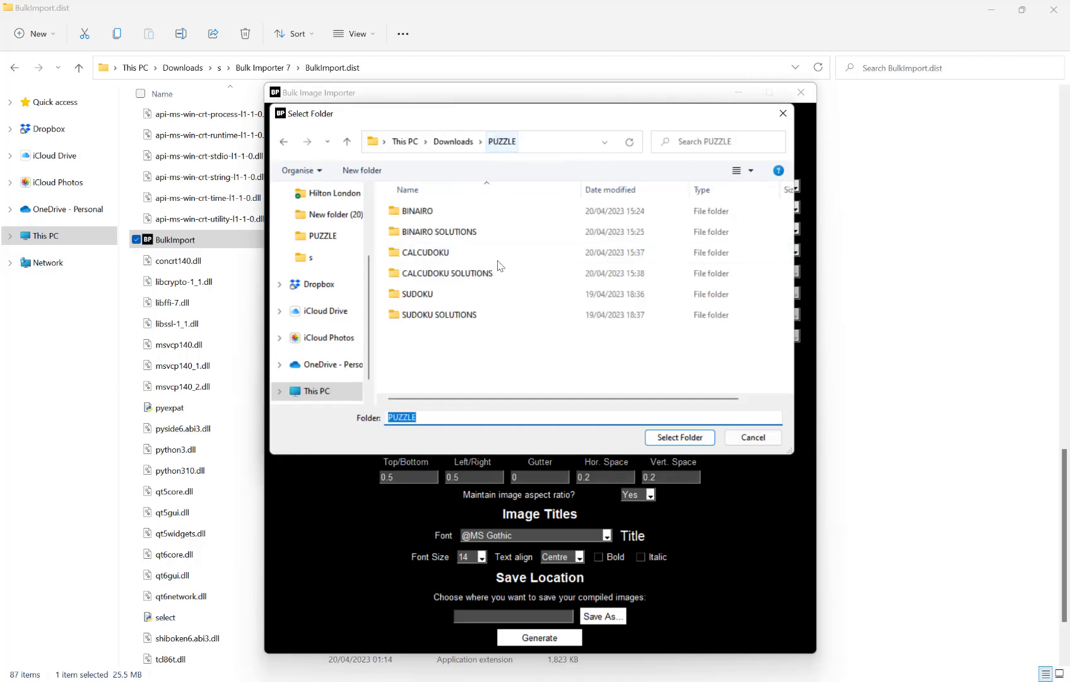
pyautogui.doubleClick(455, 232)
pyautogui.click(698, 436)
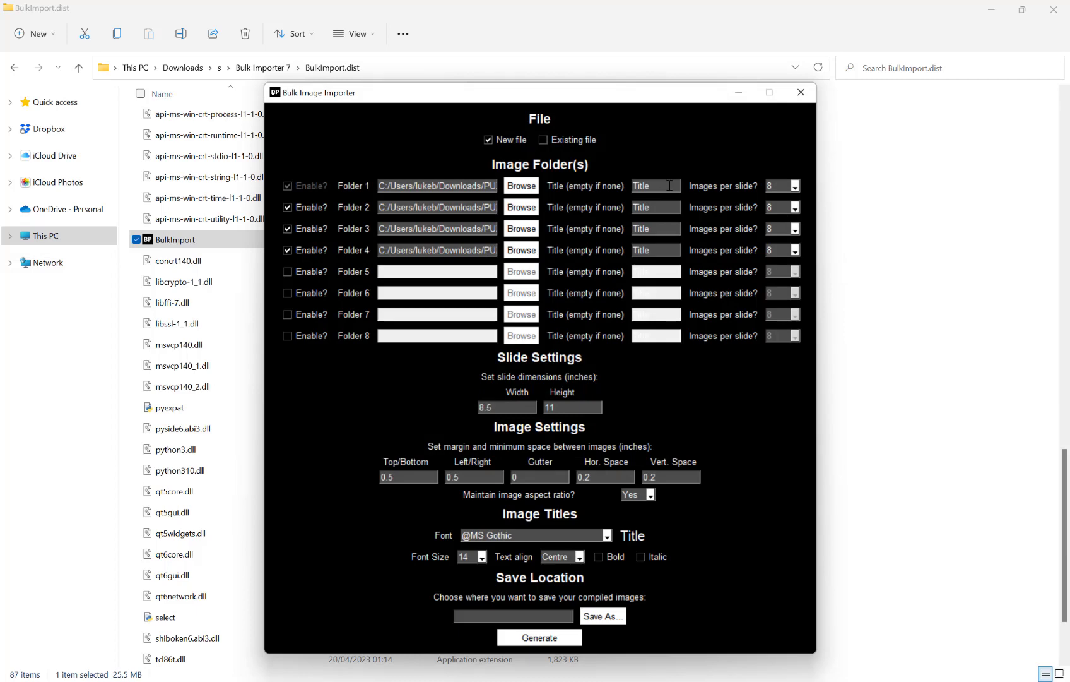
# Title Folder 1 'Sudoku' and Folder 2 'Binairo', checking their paths along the way.
pyautogui.click(670, 186)
pyautogui.write('Sudoku')
pyautogui.hotkey('shift', 'Tab')
pyautogui.hotkey('shift', 'Tab')
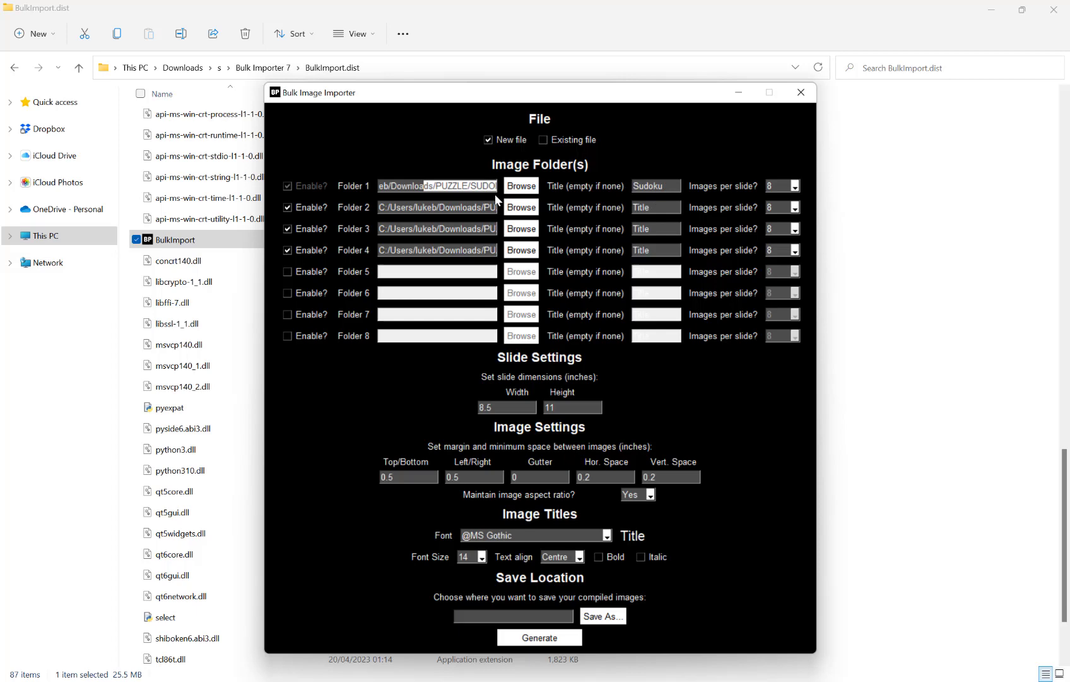
pyautogui.click(472, 207)
pyautogui.hotkey('ctrl', 'a')
pyautogui.press('Tab')
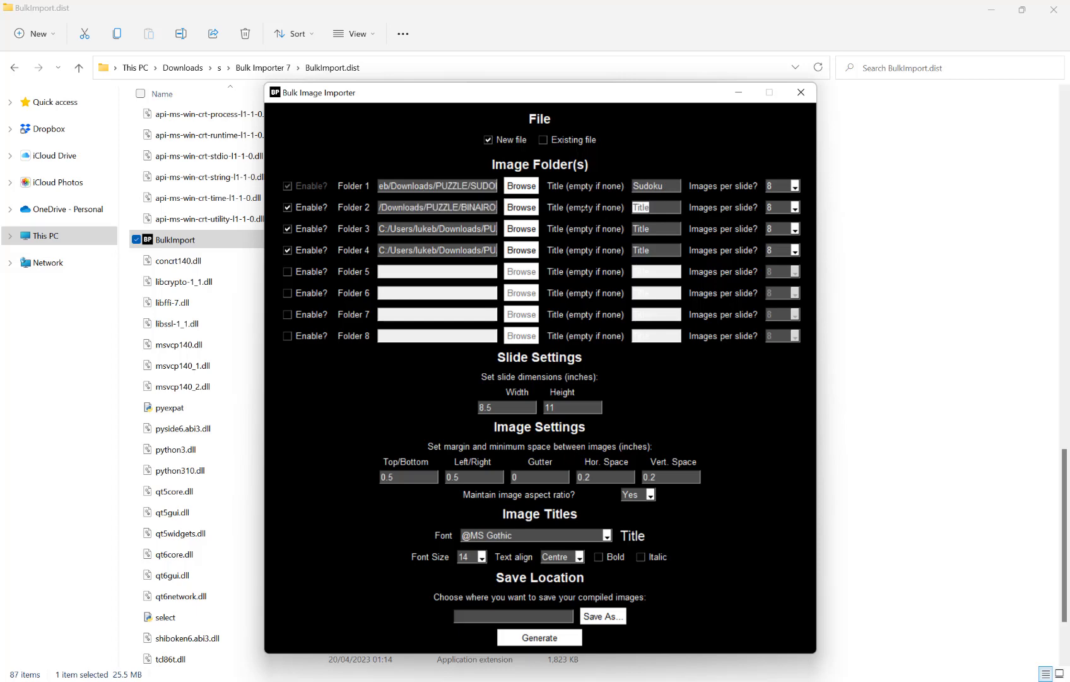
pyautogui.write('Binairo')
# Title Folder 3 'Sudoku Solution' and Folder 4 'Binairo Solution'.
pyautogui.doubleClick(662, 228)
pyautogui.write('Sudoku Solutio')
pyautogui.write('n')
pyautogui.press('Tab')
pyautogui.write('Binair')
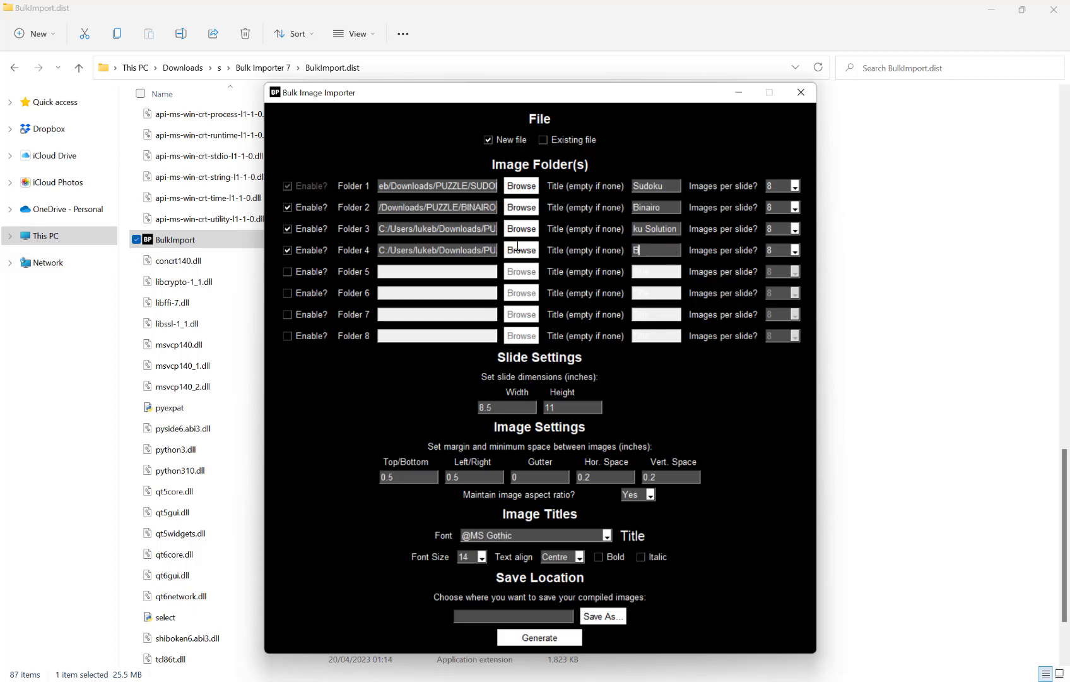
pyautogui.write('o Solution')
# Choose 4, 6, 12 and 12 images per slide for Folders 1–4.
pyautogui.click(794, 187)
pyautogui.scroll(1, 791, 219)
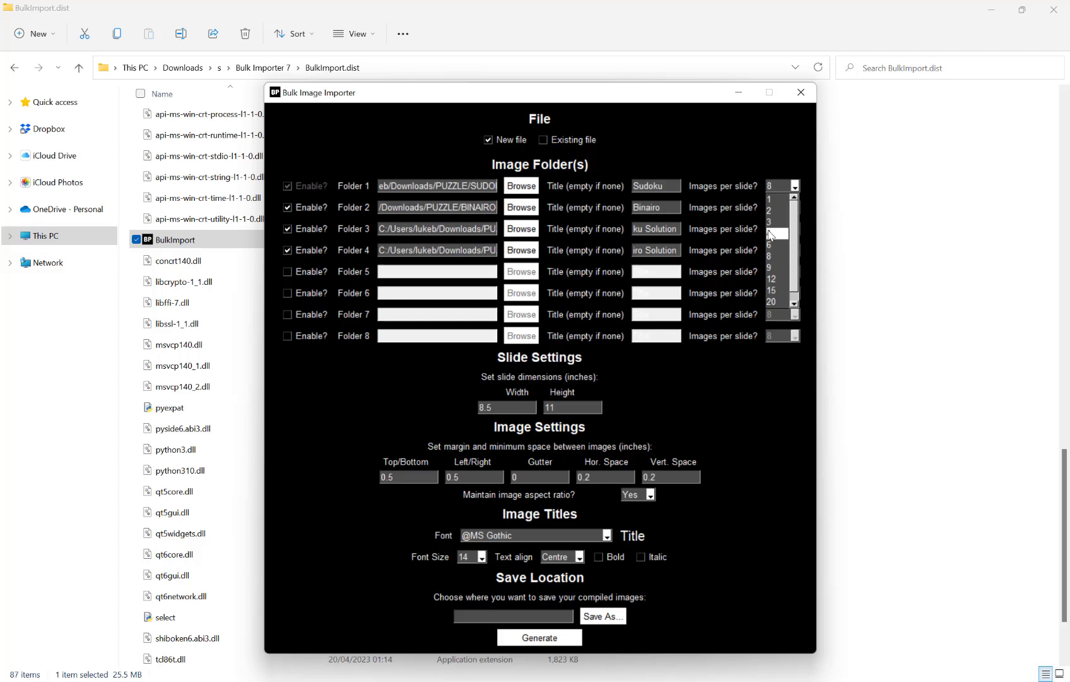
pyautogui.click(776, 233)
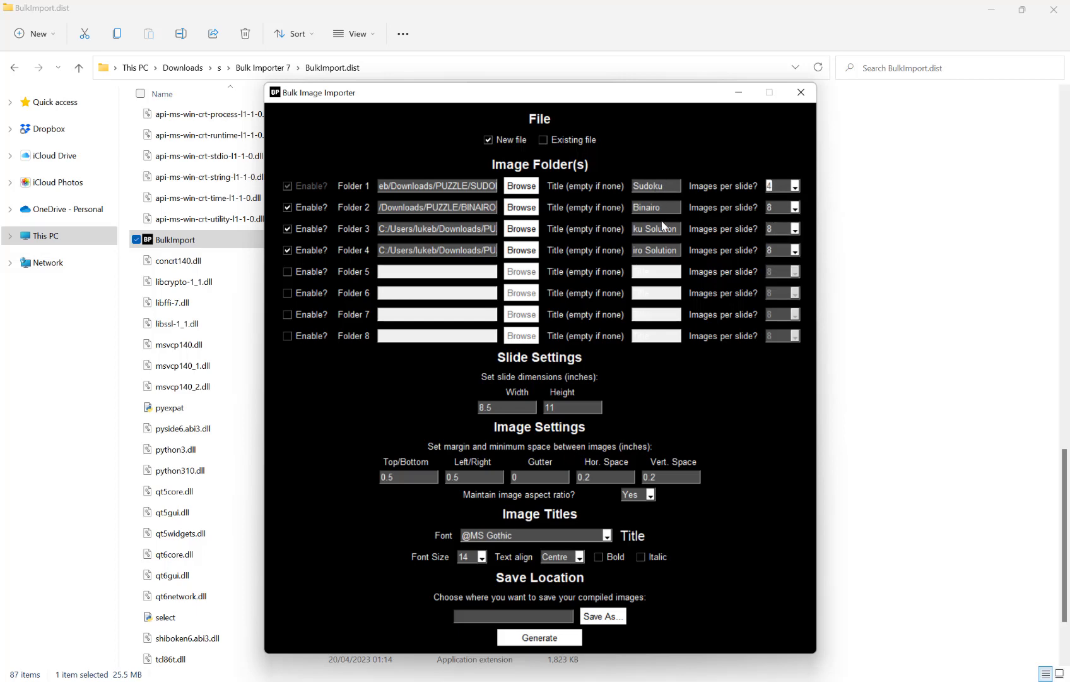
pyautogui.click(795, 208)
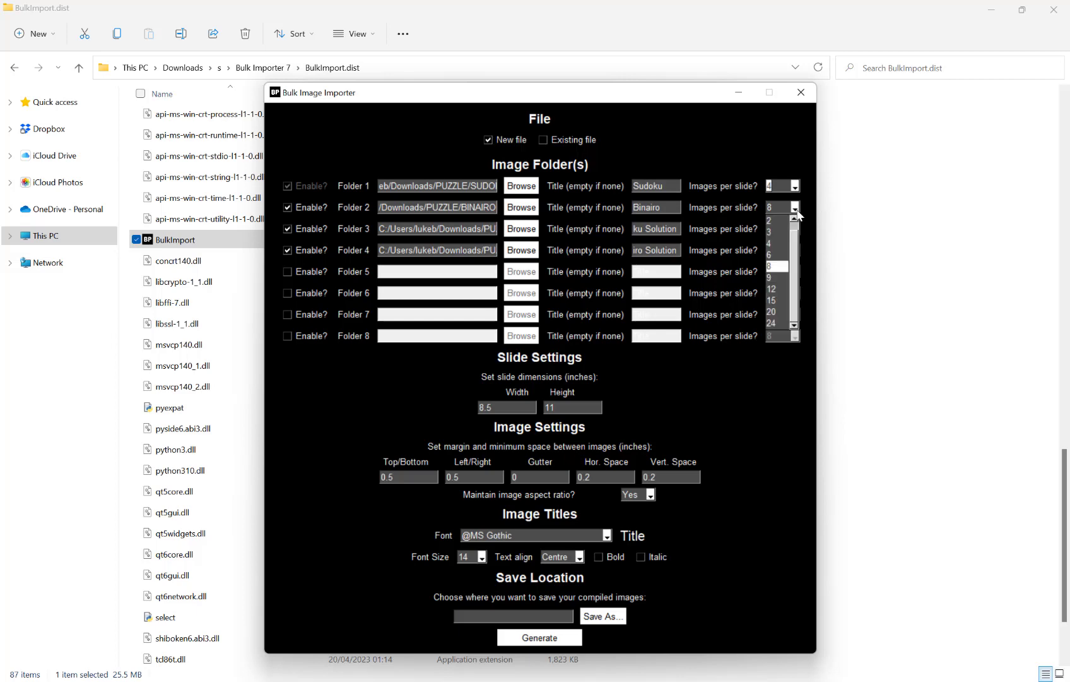
pyautogui.click(778, 259)
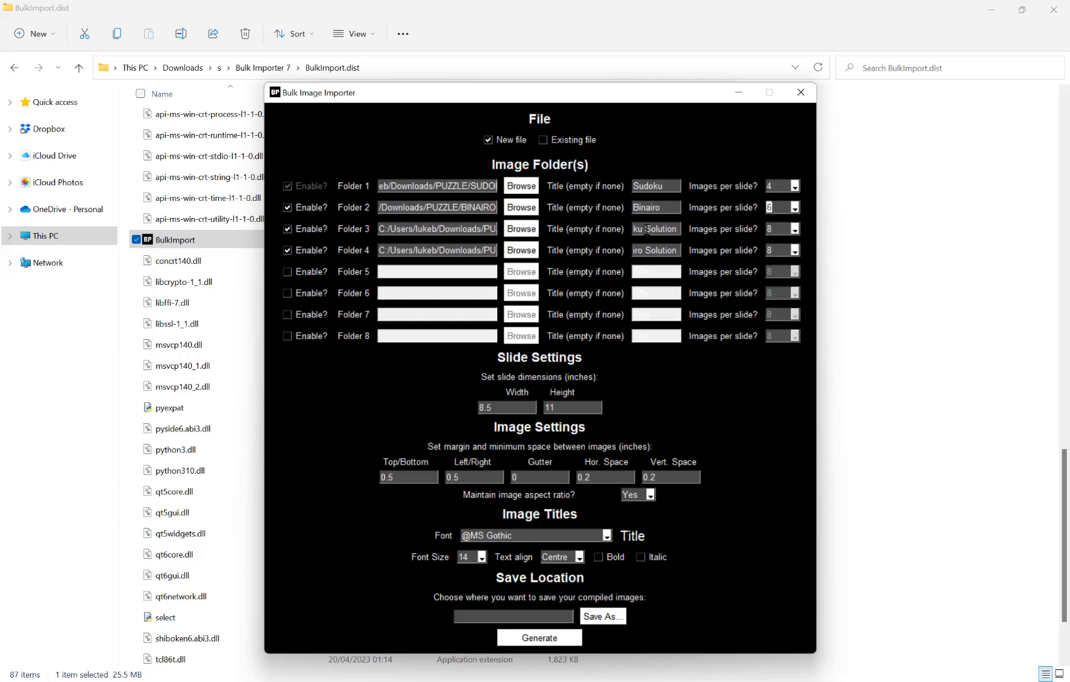
pyautogui.click(795, 228)
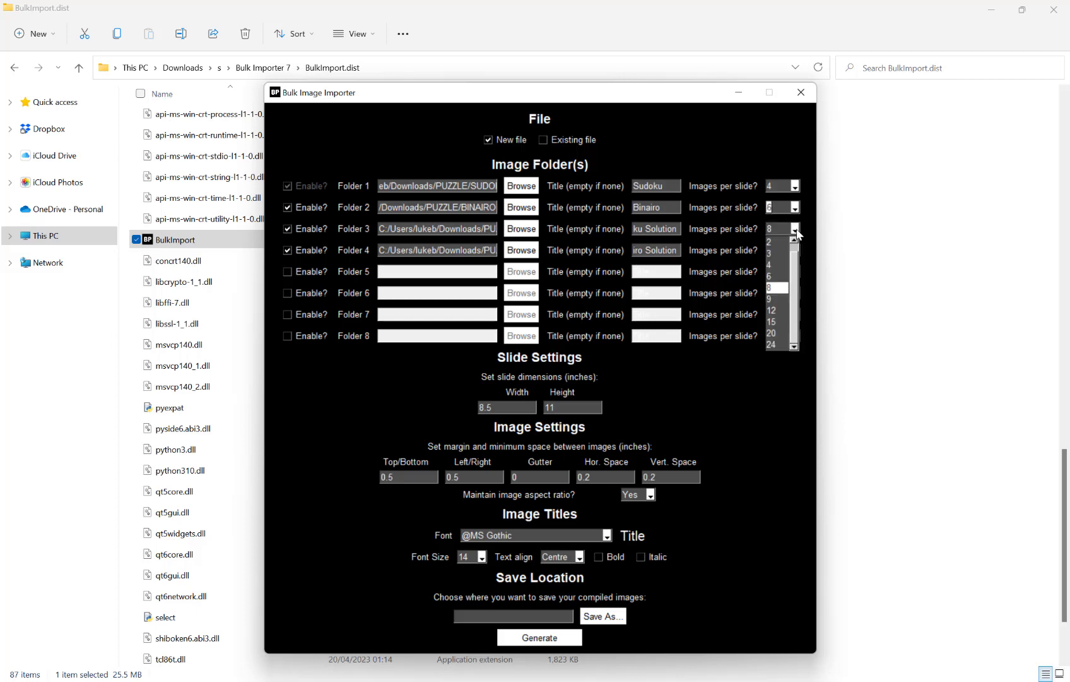
pyautogui.click(773, 311)
pyautogui.click(795, 250)
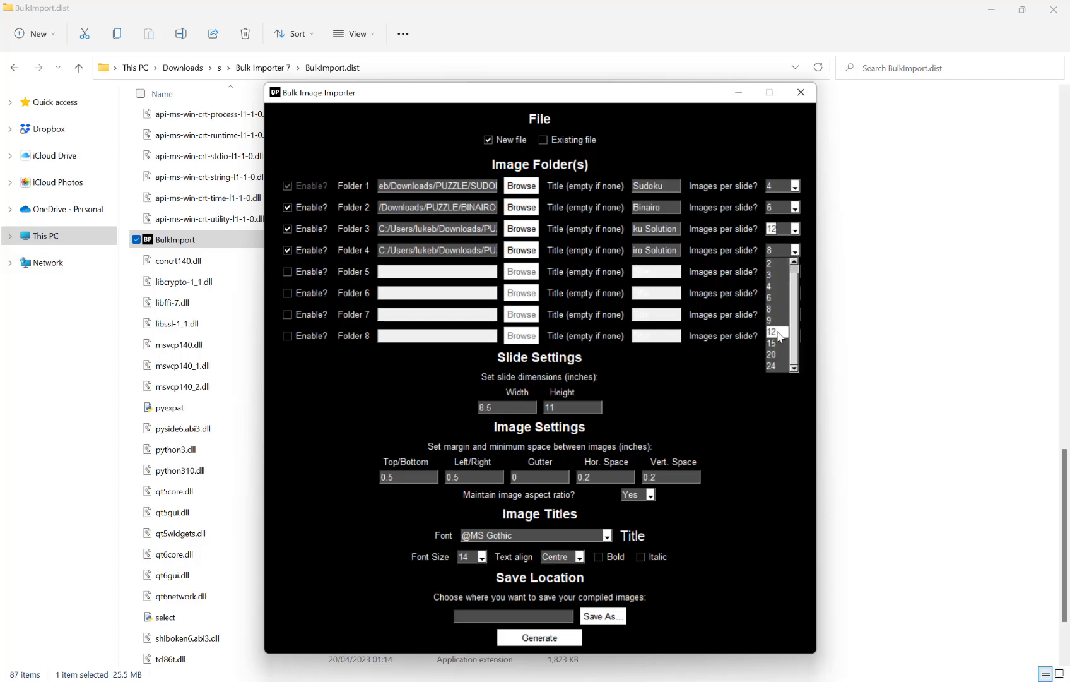
pyautogui.click(783, 332)
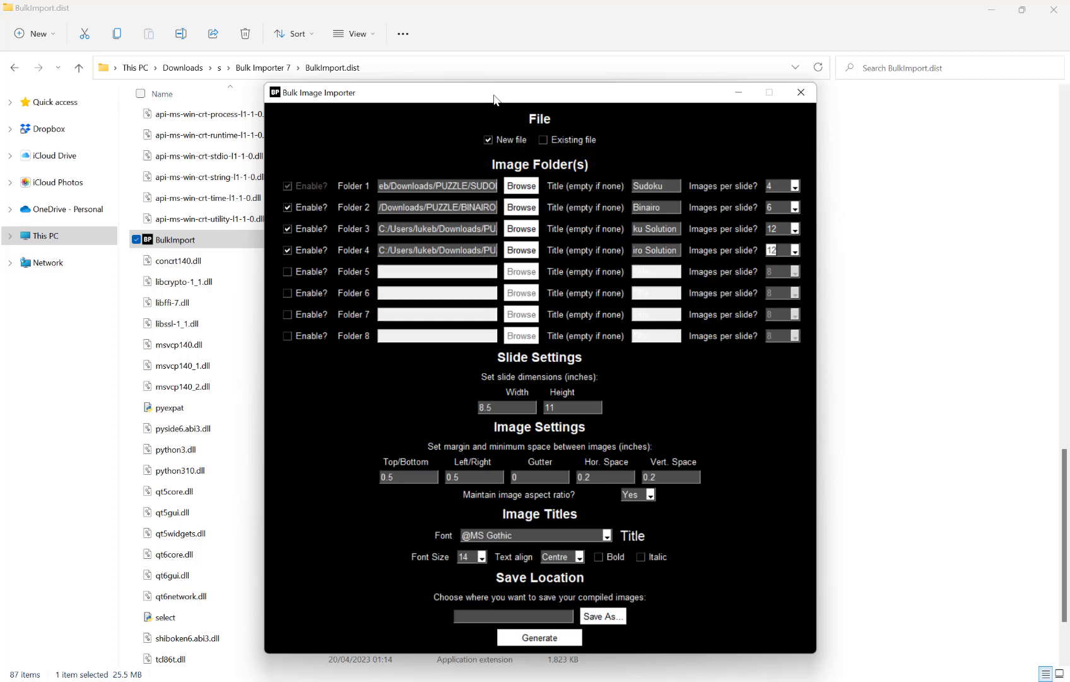
# Set the gutter to 0.25 inches and leave Maintain image aspect ratio on Yes.
pyautogui.moveTo(494, 98); pyautogui.dragTo(478, 88)
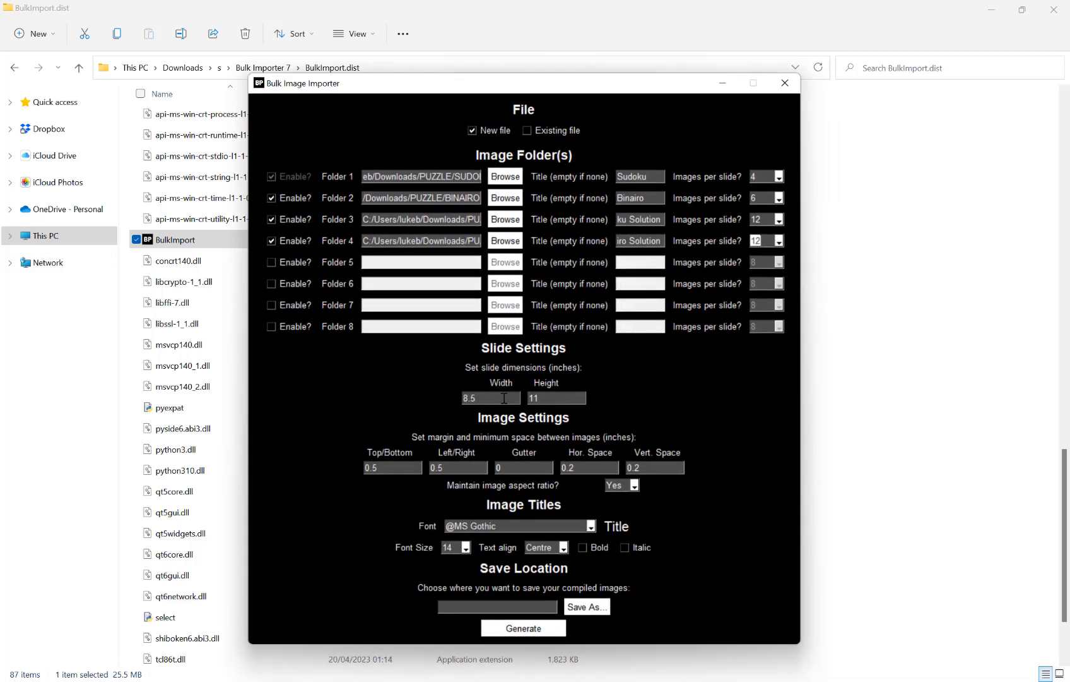
pyautogui.click(498, 397)
pyautogui.click(512, 467)
pyautogui.write('0.25')
pyautogui.click(596, 467)
pyautogui.press('Left')
pyautogui.click(634, 487)
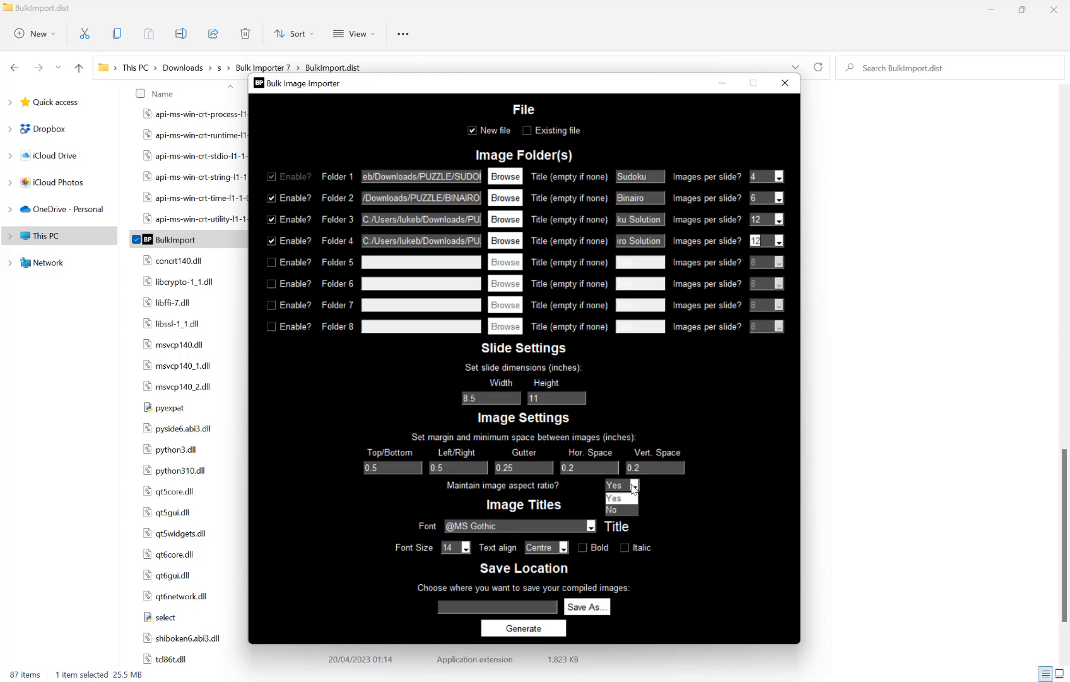
pyautogui.click(634, 489)
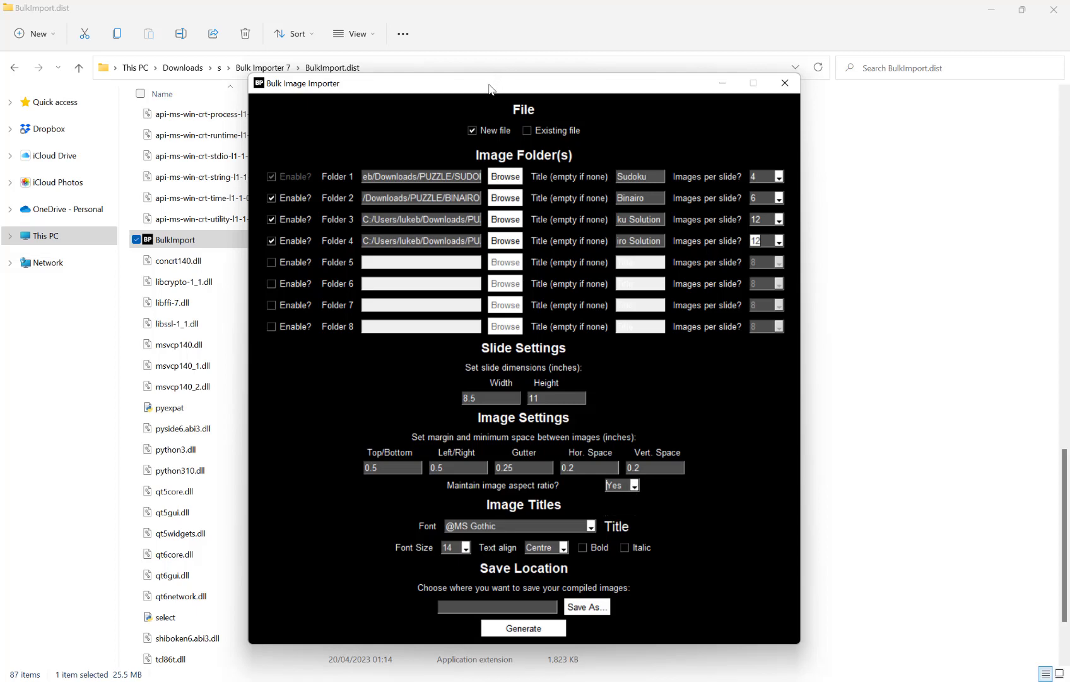
# Change the image title font to Calibri at size 12.
pyautogui.moveTo(489, 86); pyautogui.dragTo(445, 62)
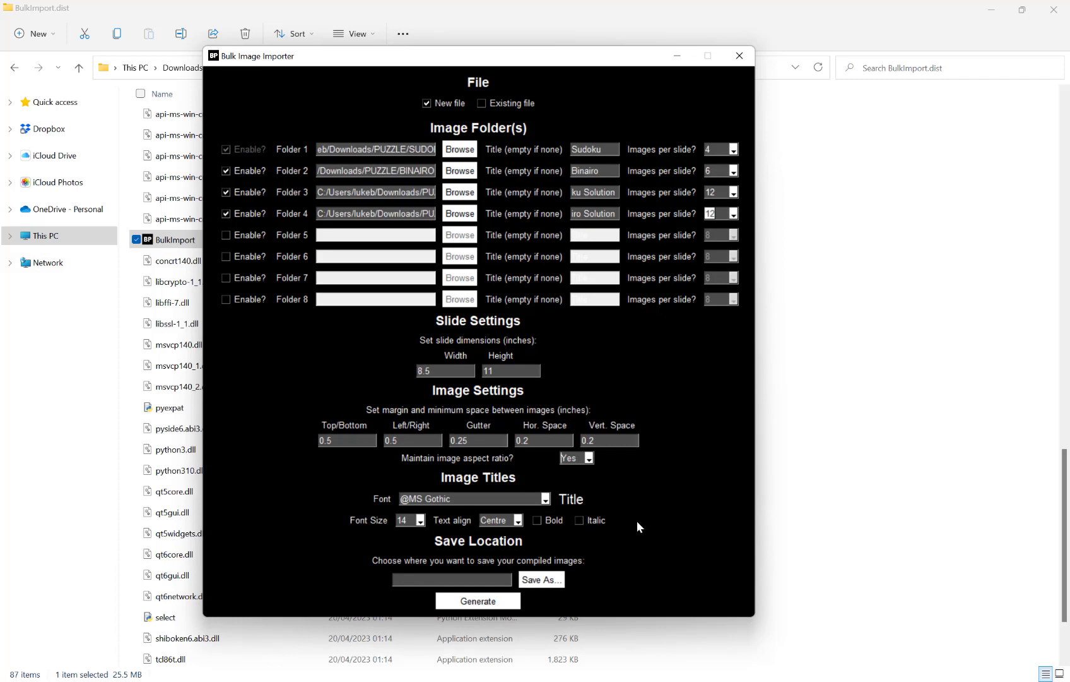
pyautogui.click(504, 497)
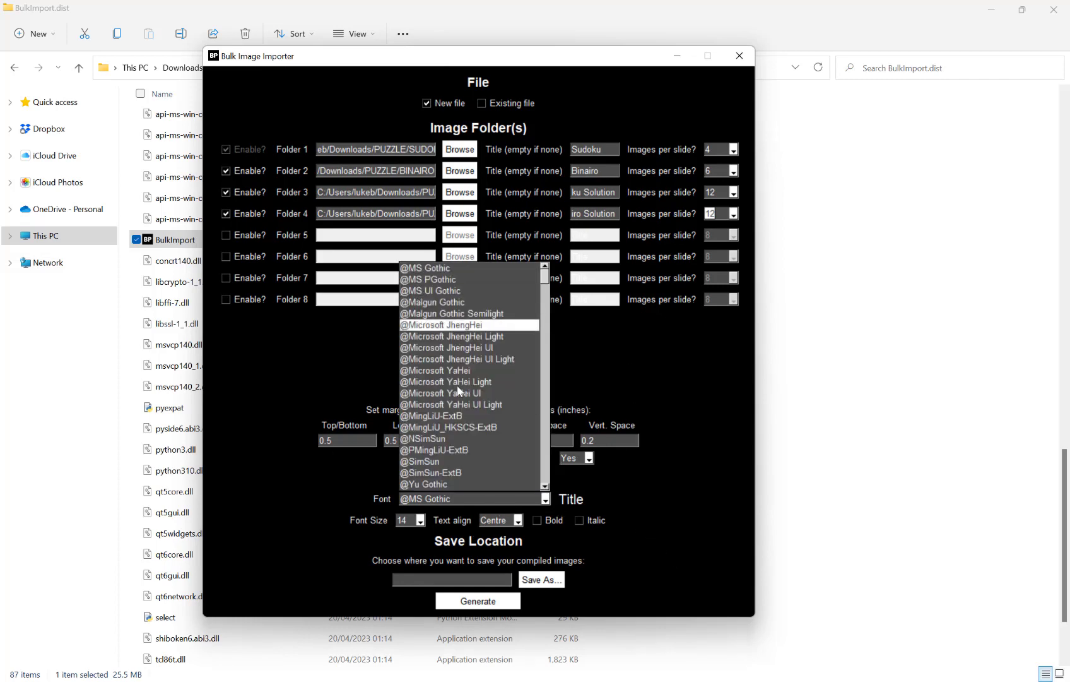
pyautogui.scroll(-20, 454, 390)
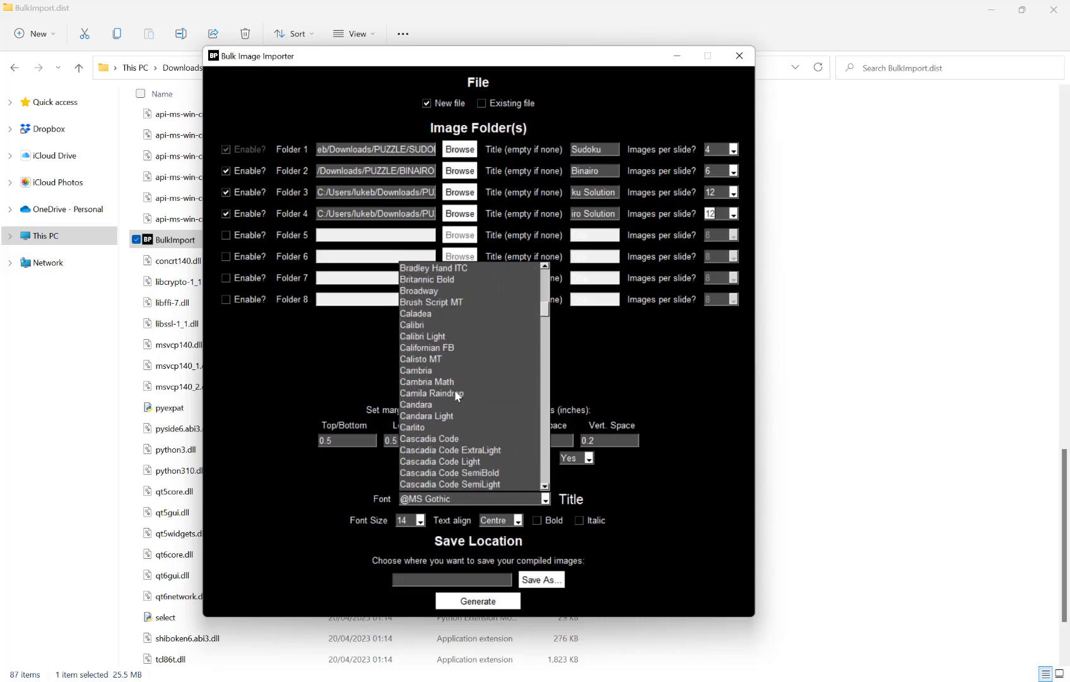
pyautogui.click(459, 325)
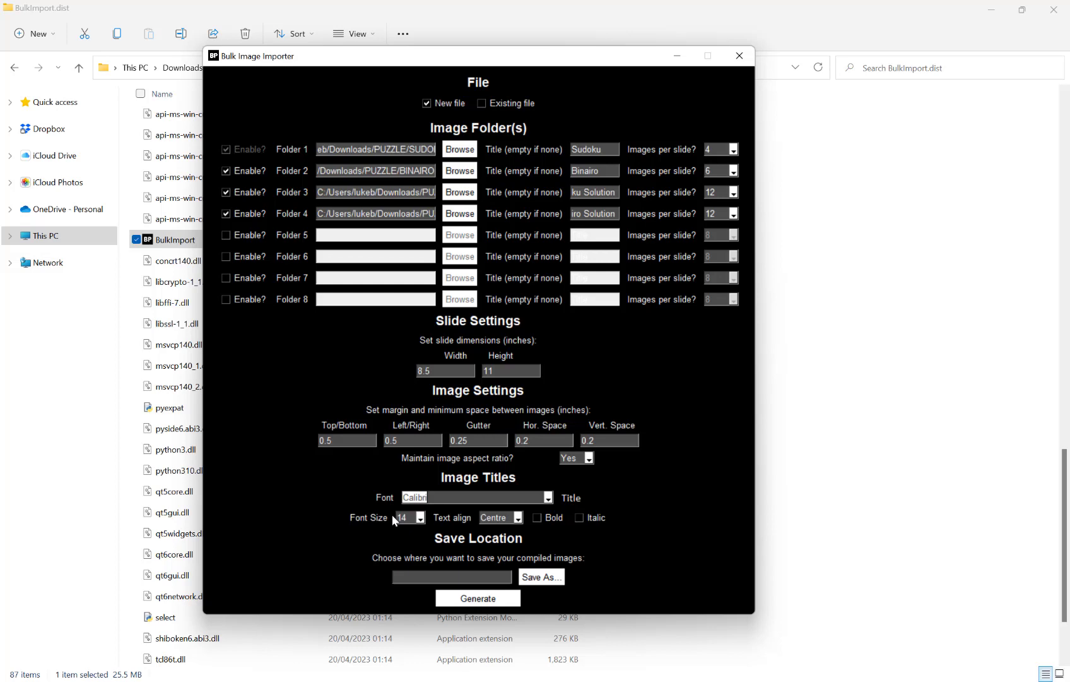
pyautogui.click(419, 517)
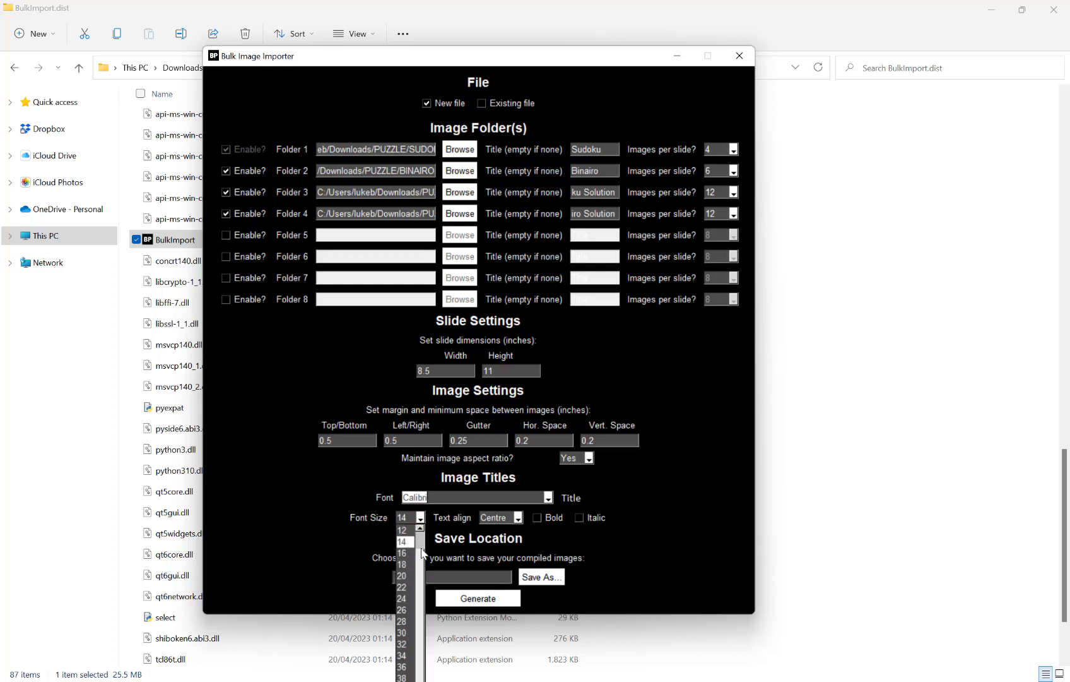
pyautogui.click(402, 530)
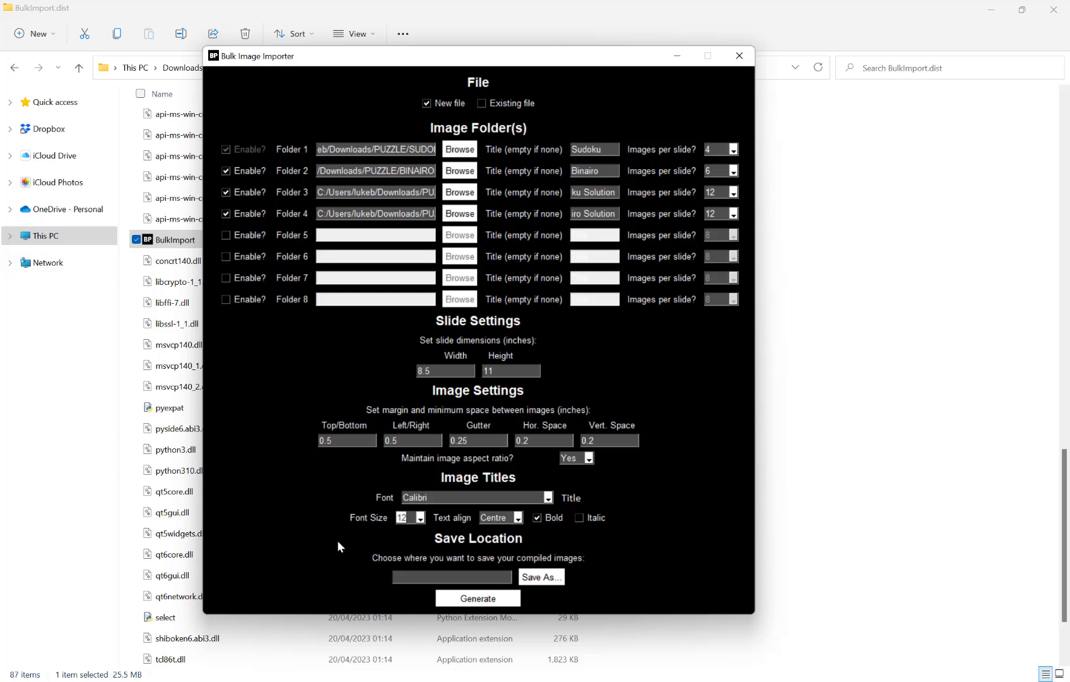
# Set the save target to a PowerPoint file named PUZZLES inside the PUZZLE folder.
pyautogui.click(551, 582)
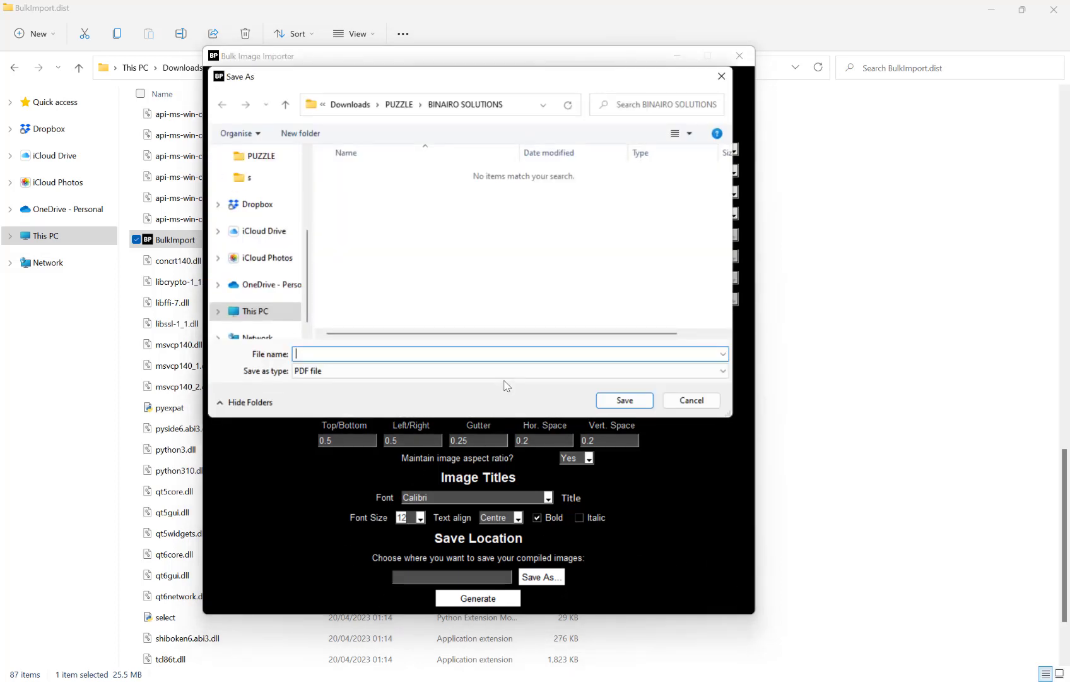
pyautogui.click(397, 106)
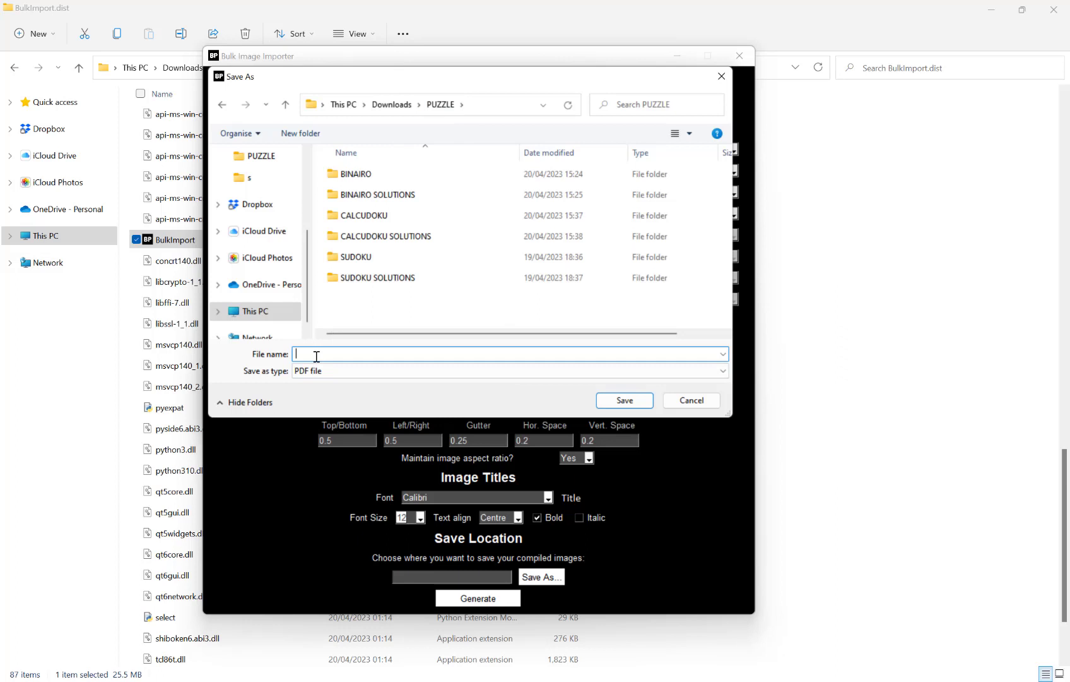
pyautogui.write('PUZZLES')
pyautogui.click(382, 374)
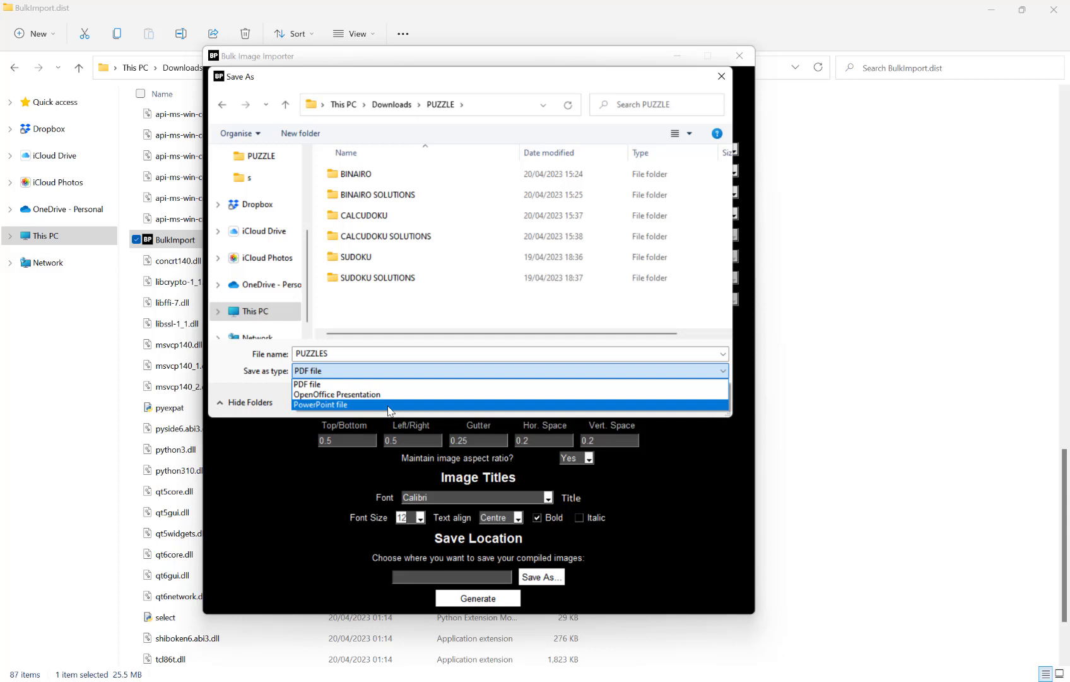
pyautogui.click(388, 406)
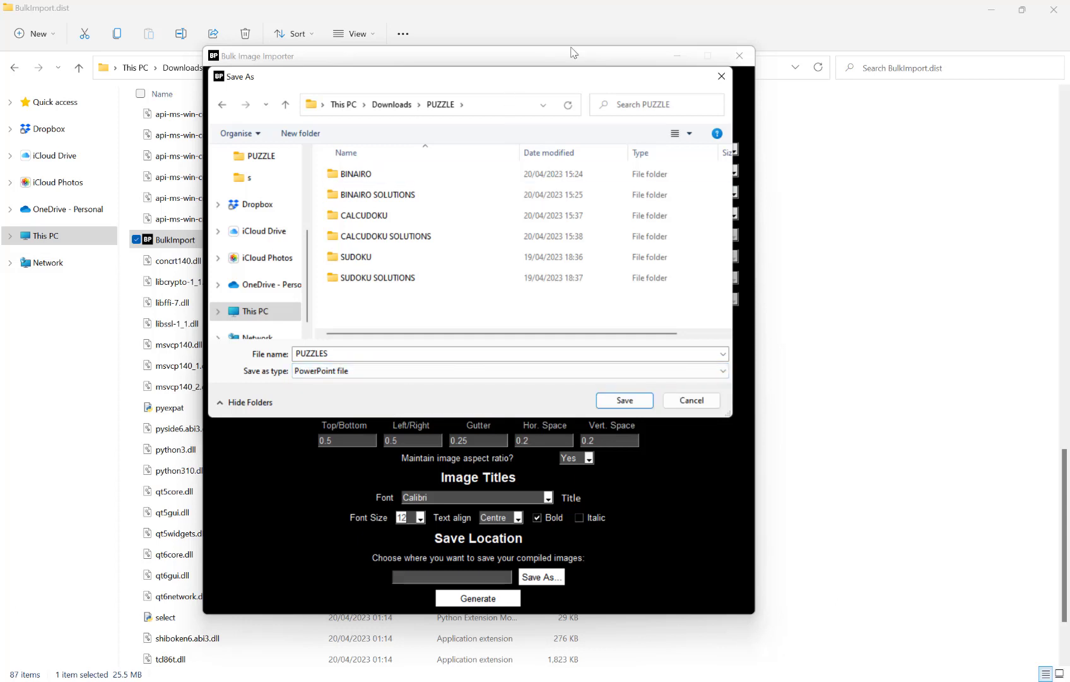
pyautogui.doubleClick(375, 351)
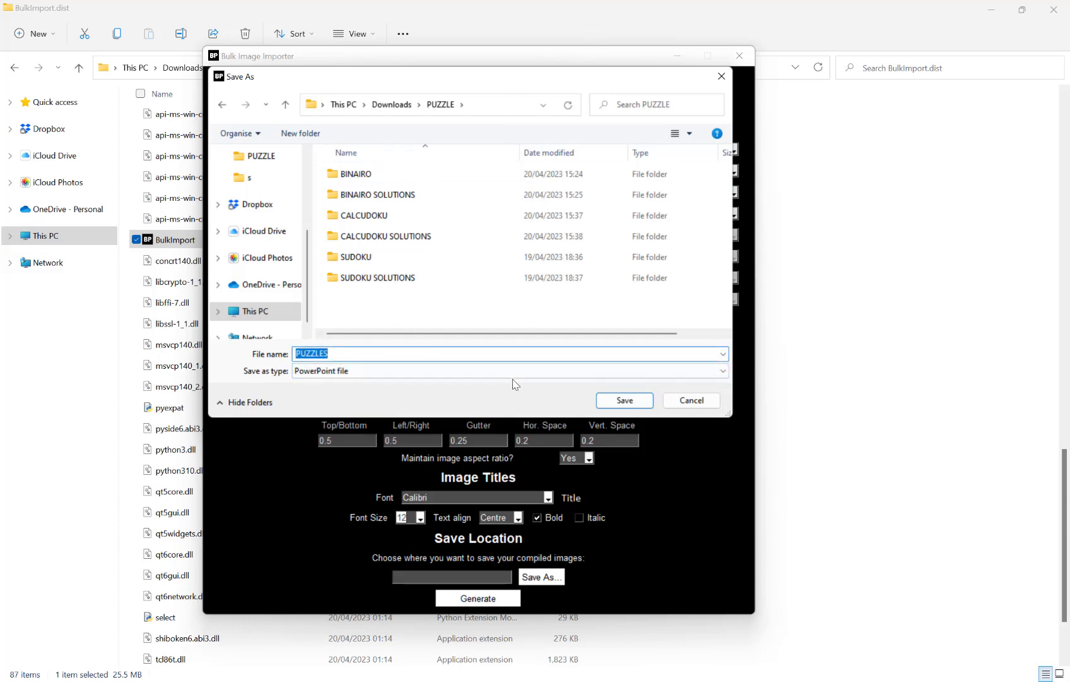
pyautogui.click(625, 400)
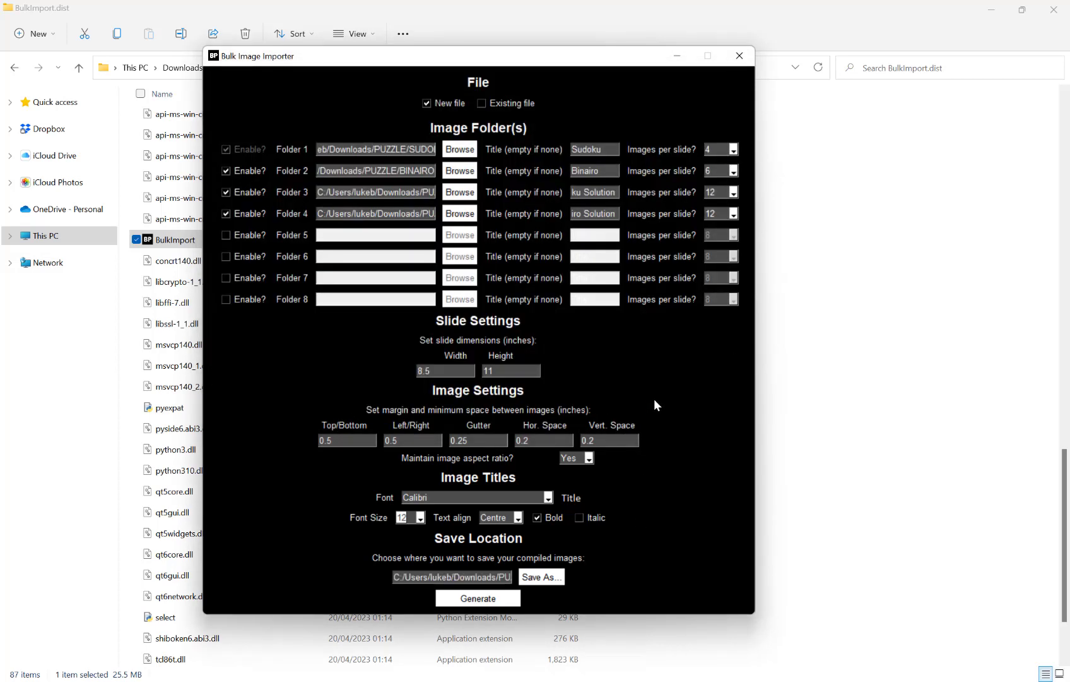
# Generate the PUZZLES presentation and dismiss the Completed! message.
pyautogui.click(494, 601)
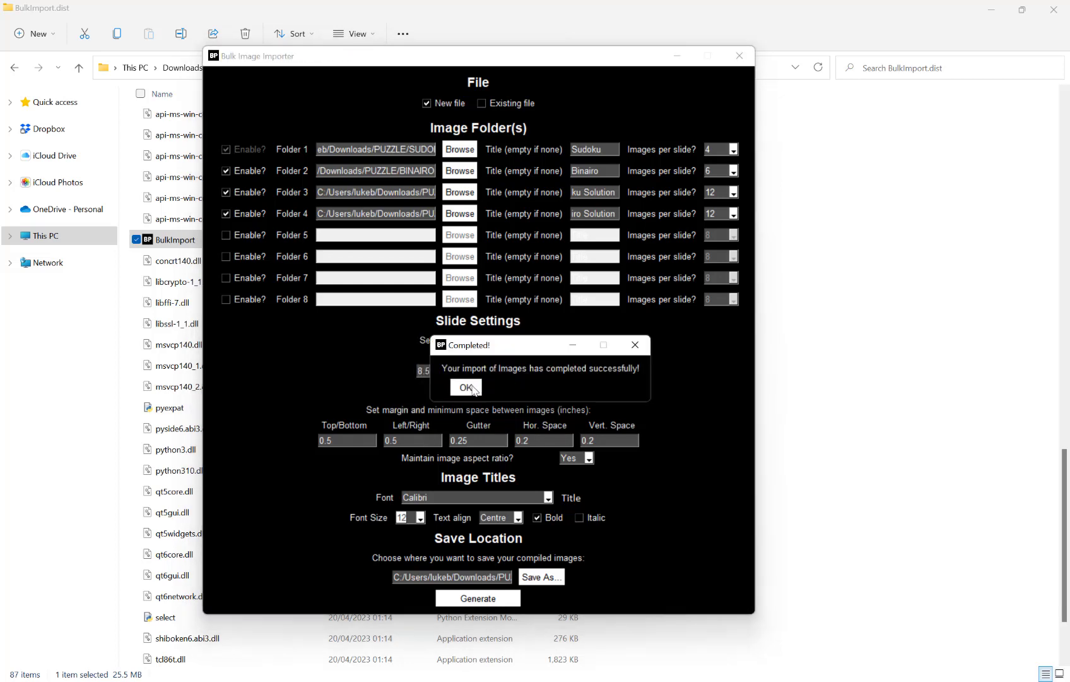
pyautogui.click(471, 386)
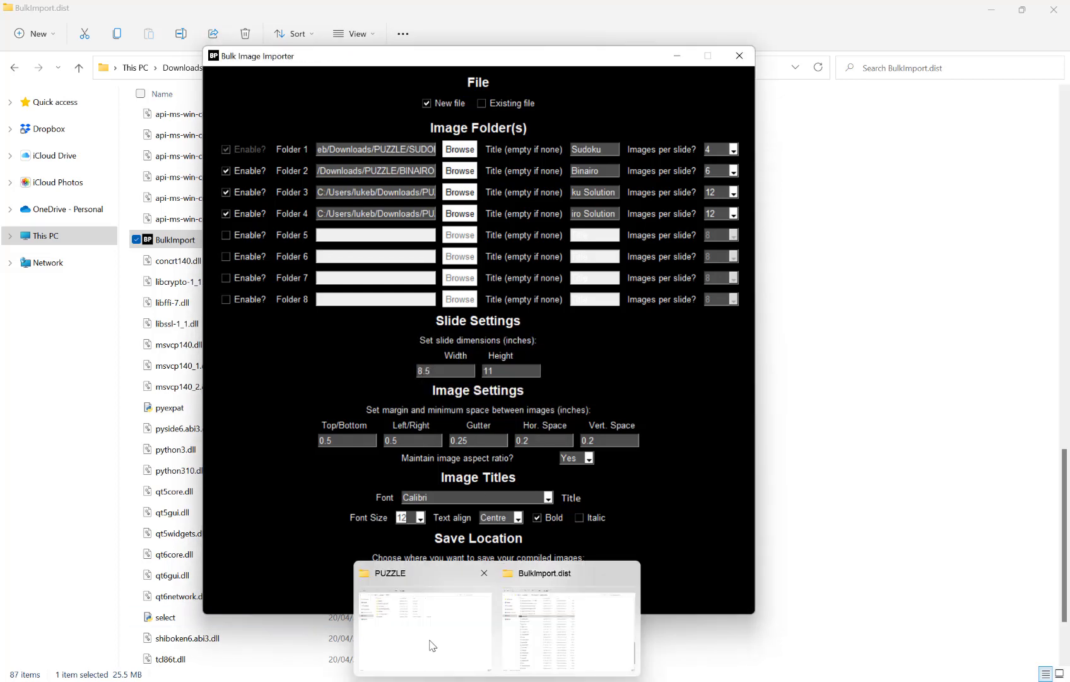
# Open PUZZLES from the PUZZLE folder with PowerPoint.
pyautogui.click(431, 643)
pyautogui.click(216, 252)
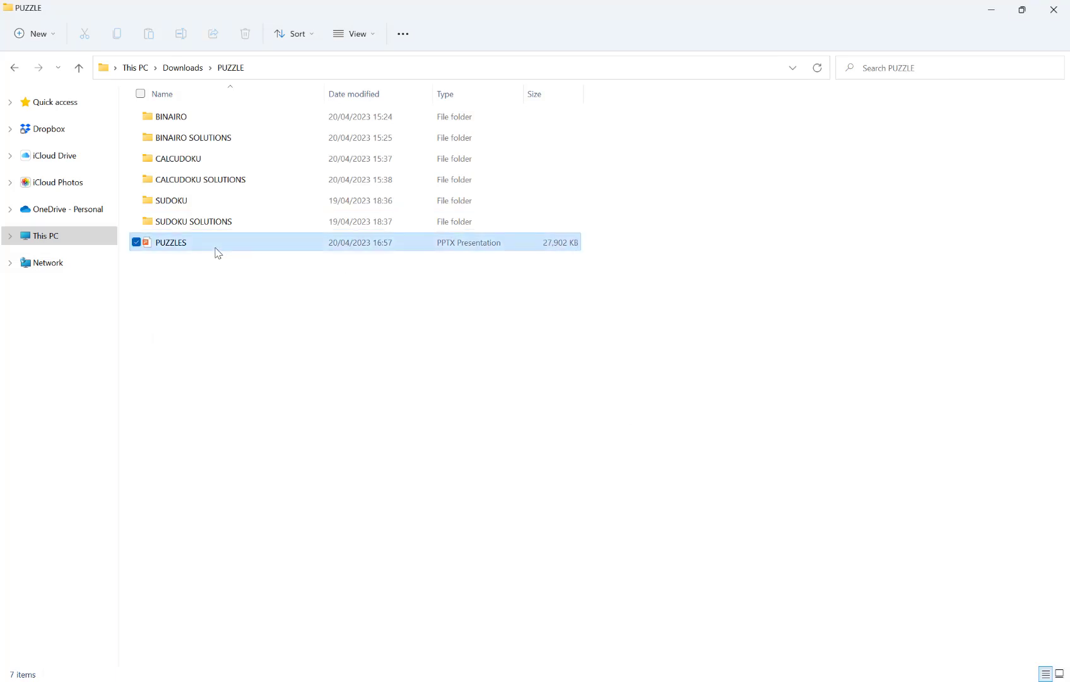
pyautogui.rightClick(218, 253)
pyautogui.moveTo(325, 317)
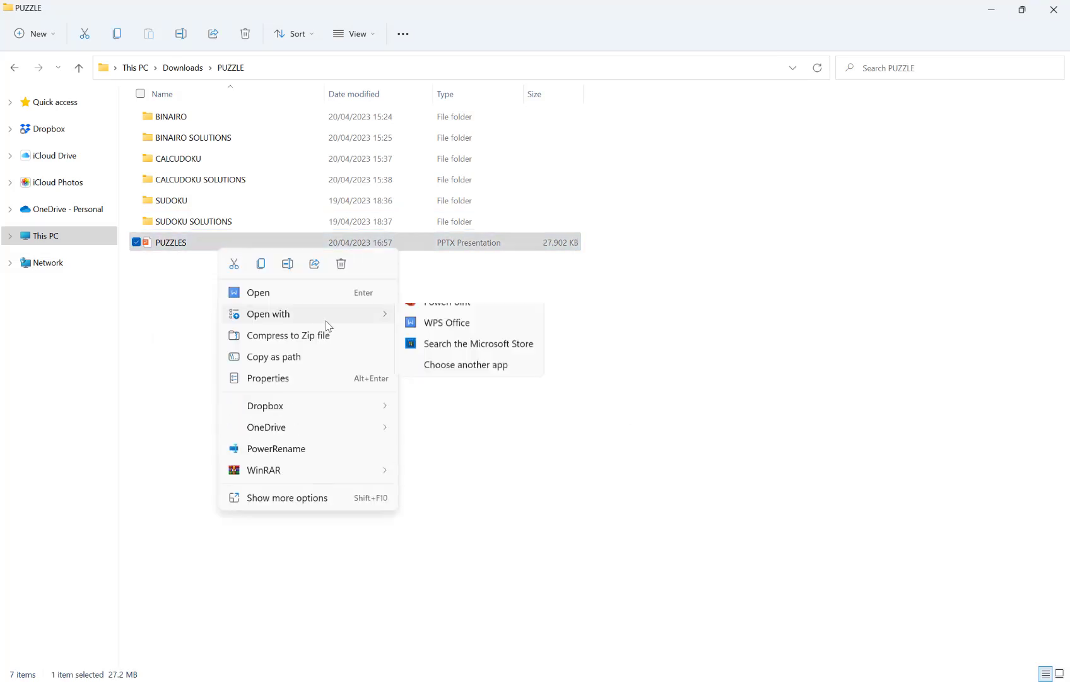
pyautogui.click(481, 345)
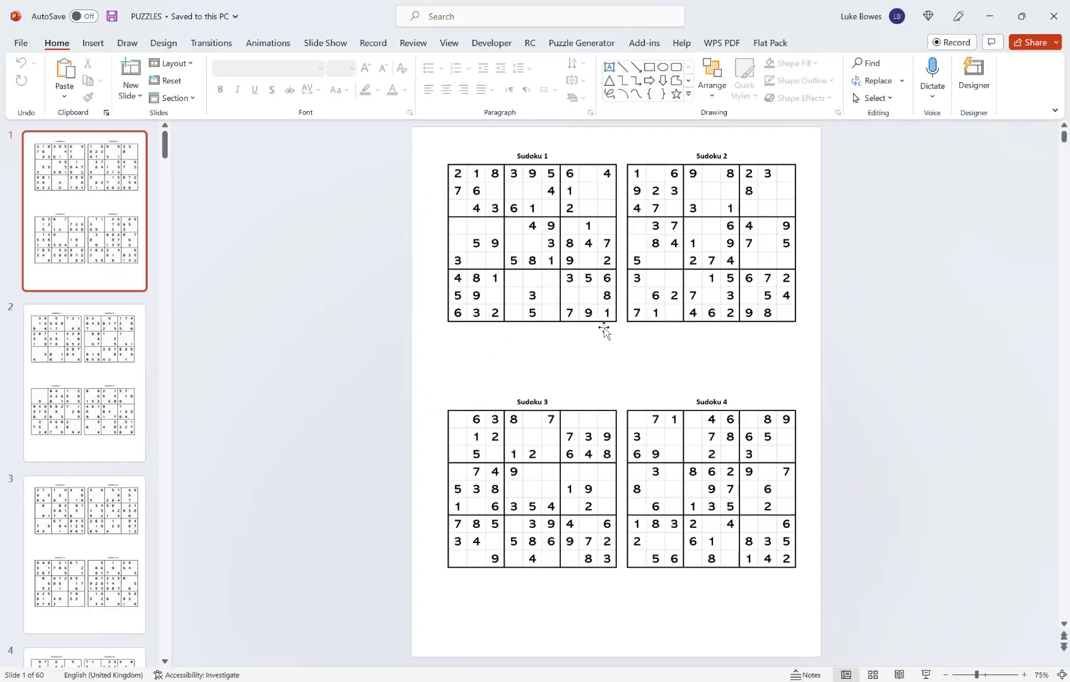
# Review the Sudoku slides, checking slide 1 and slides 5–6 (Sudoku 21–24).
pyautogui.click(545, 156)
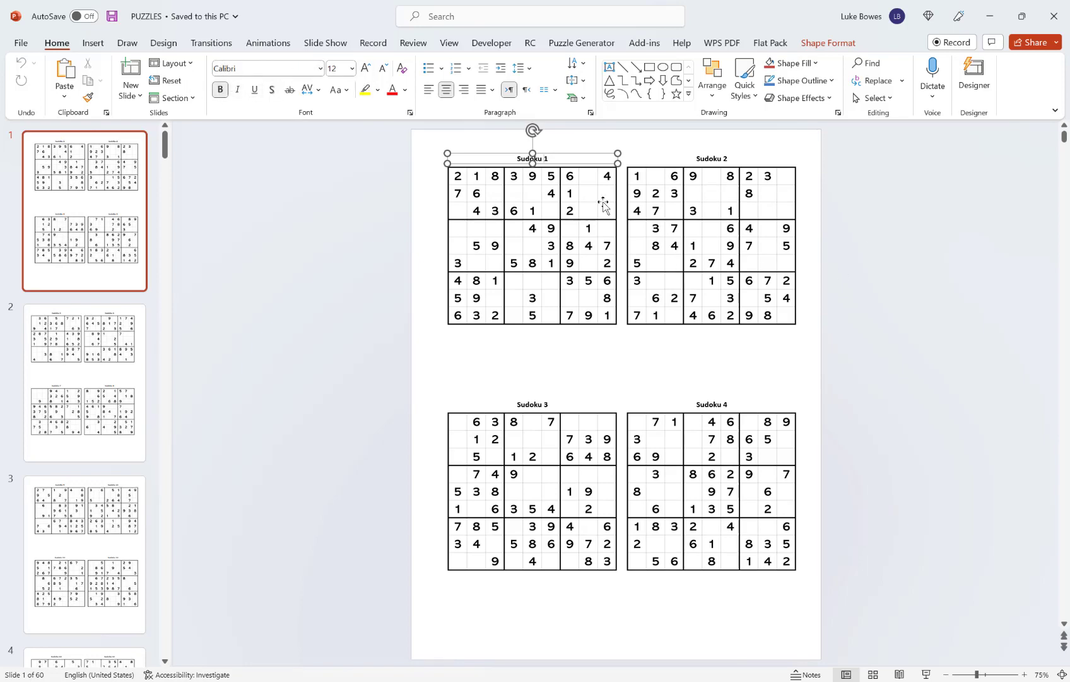
pyautogui.scroll(-5, 65, 372)
pyautogui.scroll(-5, 65, 371)
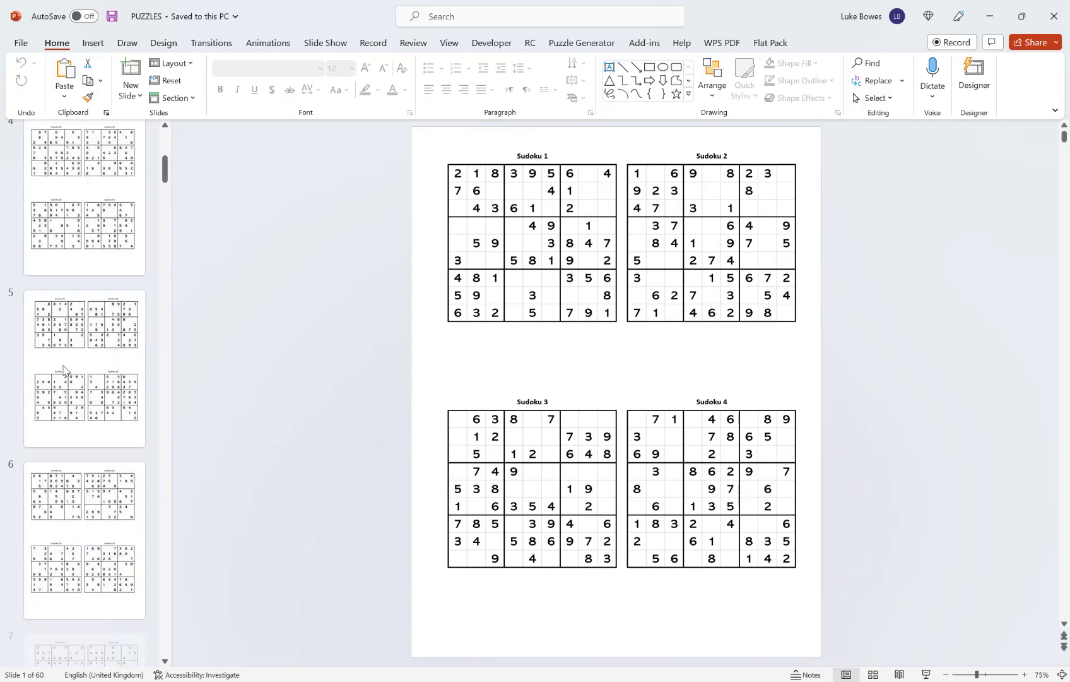
pyautogui.scroll(3, 75, 341)
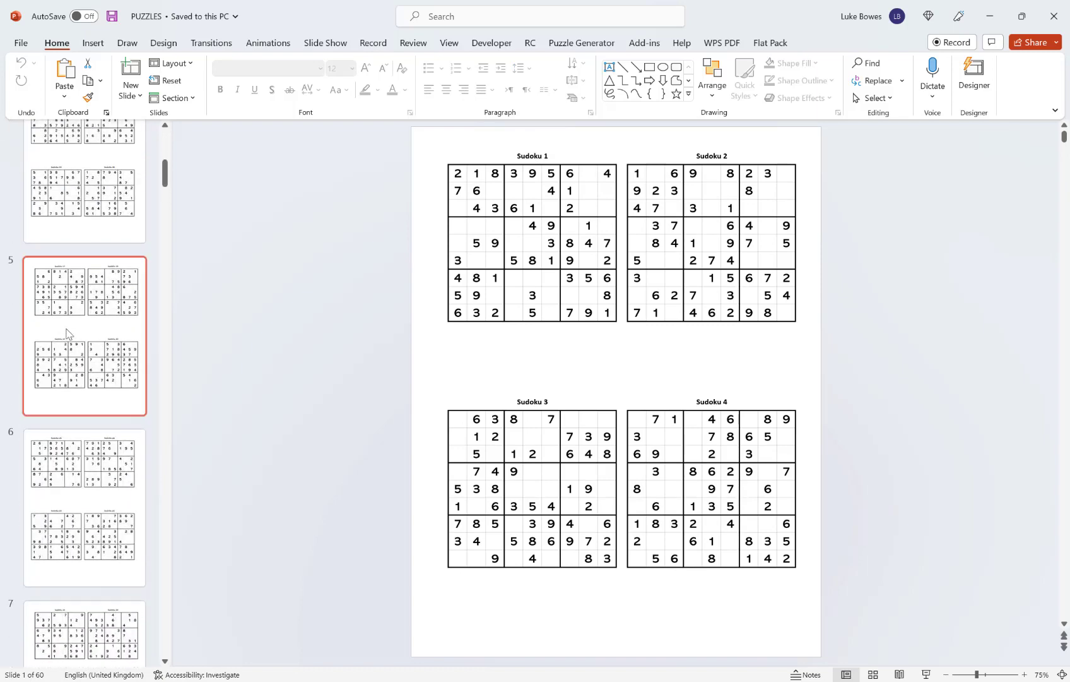
pyautogui.click(75, 341)
pyautogui.press('Down')
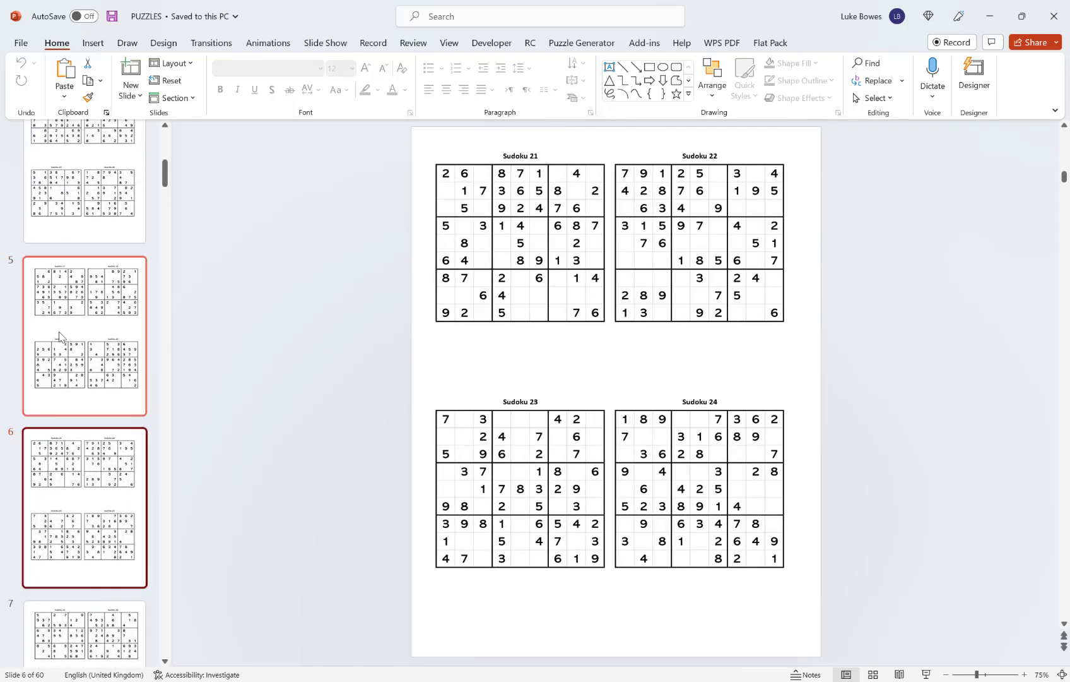
# Check slide 30 (Binairo 25–30), slide 43 (Sudoku Solutions 1–12) and slide 55 (Binairo Solutions 37–48).
pyautogui.scroll(-5, 61, 336)
pyautogui.scroll(-20, 62, 336)
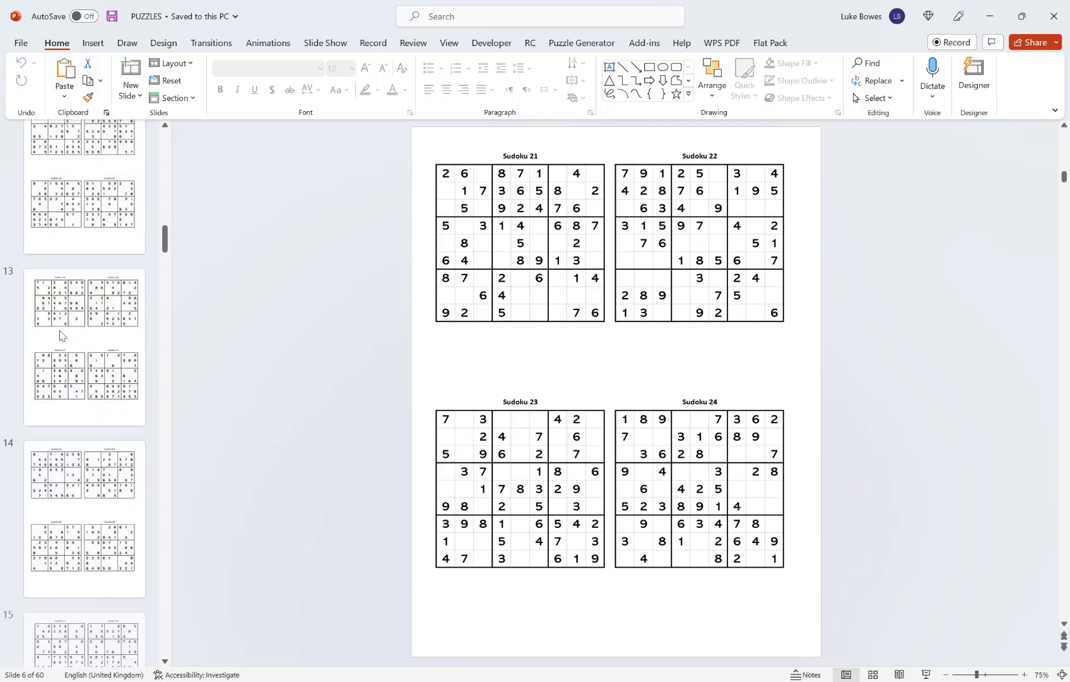
pyautogui.scroll(-5, 61, 335)
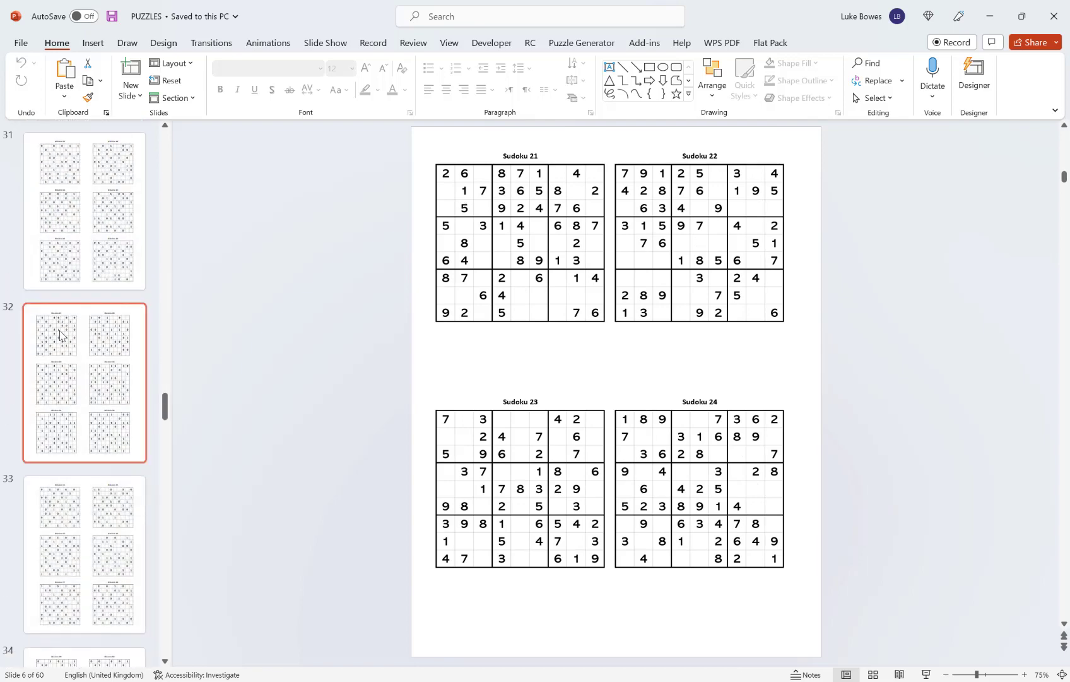
pyautogui.click(61, 328)
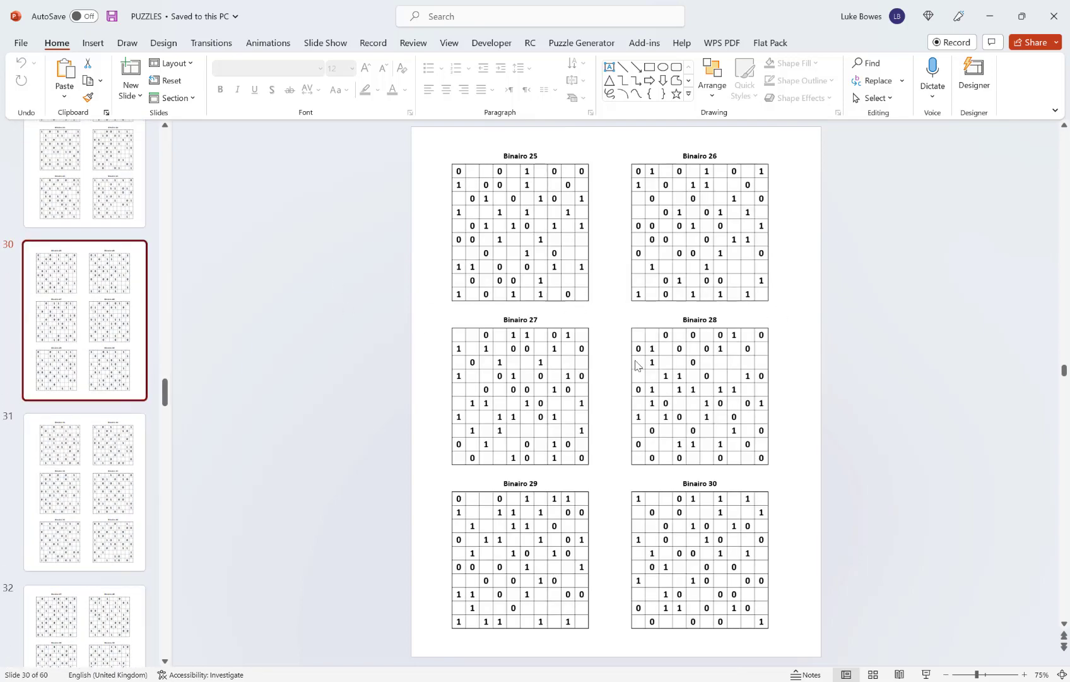
pyautogui.scroll(-4, 61, 312)
pyautogui.scroll(-15, 62, 312)
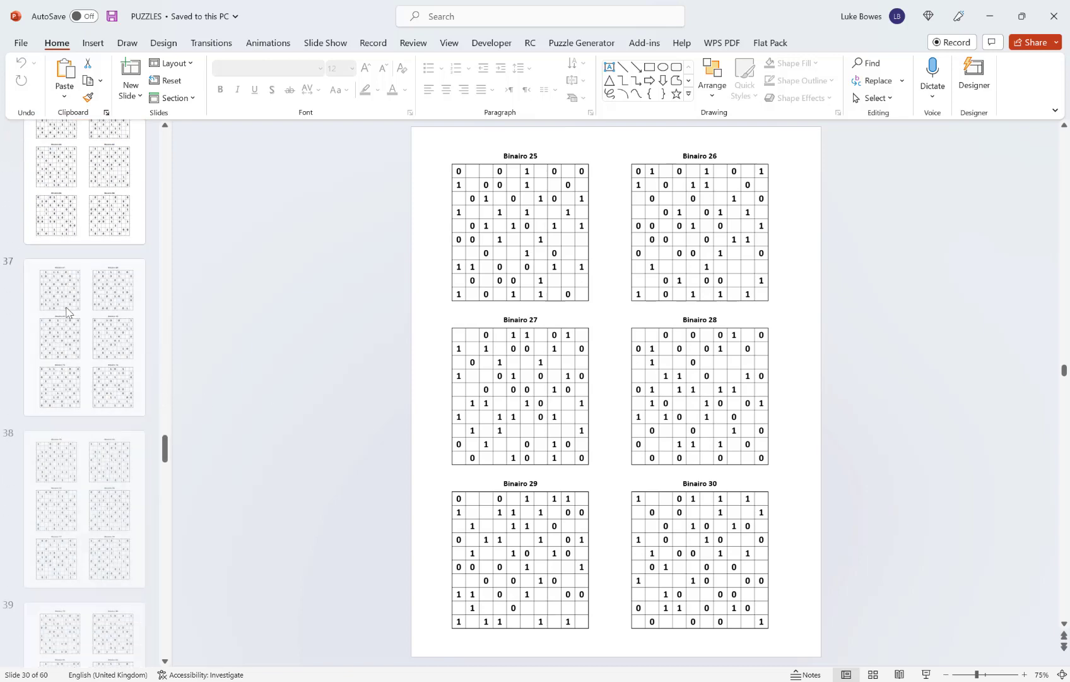
pyautogui.scroll(3, 66, 310)
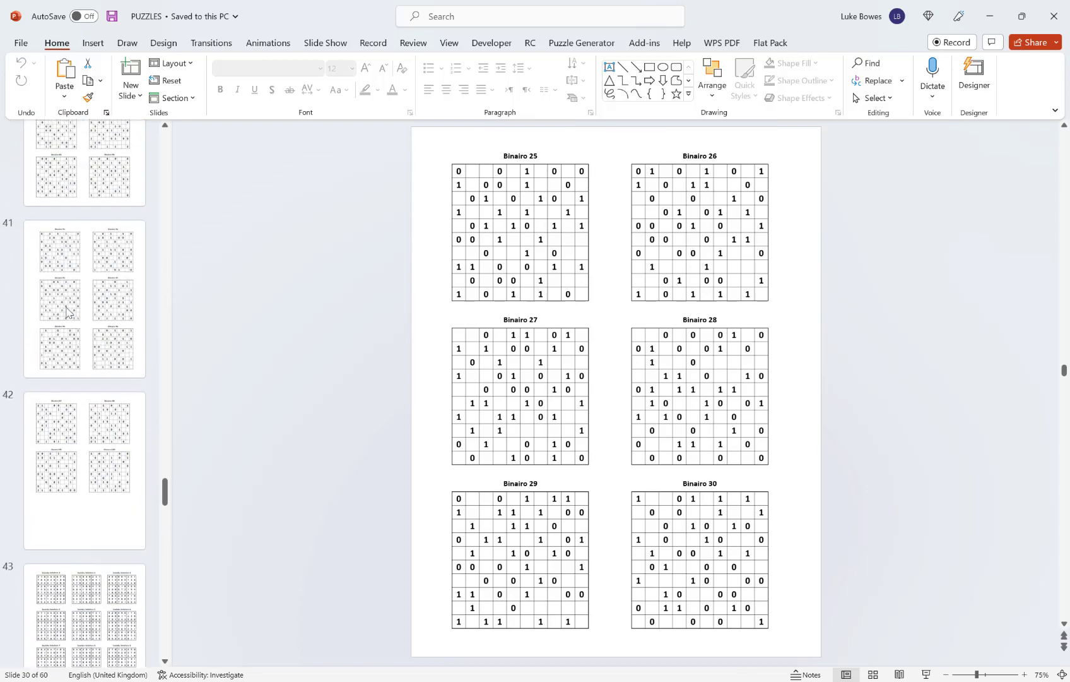
pyautogui.click(91, 313)
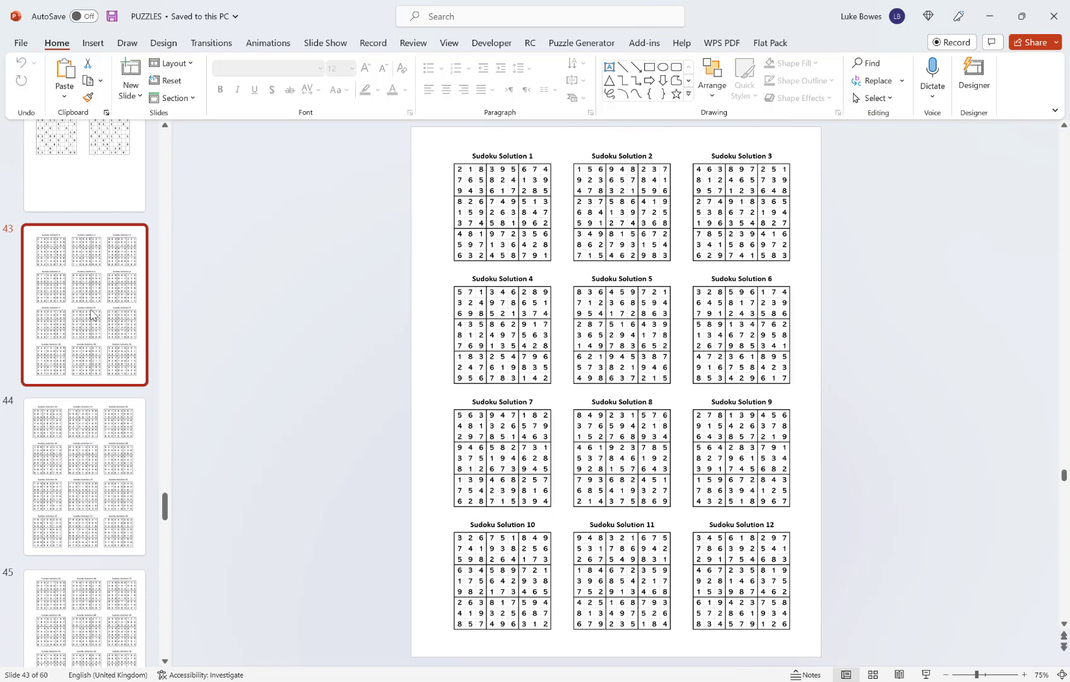
pyautogui.scroll(-10, 91, 314)
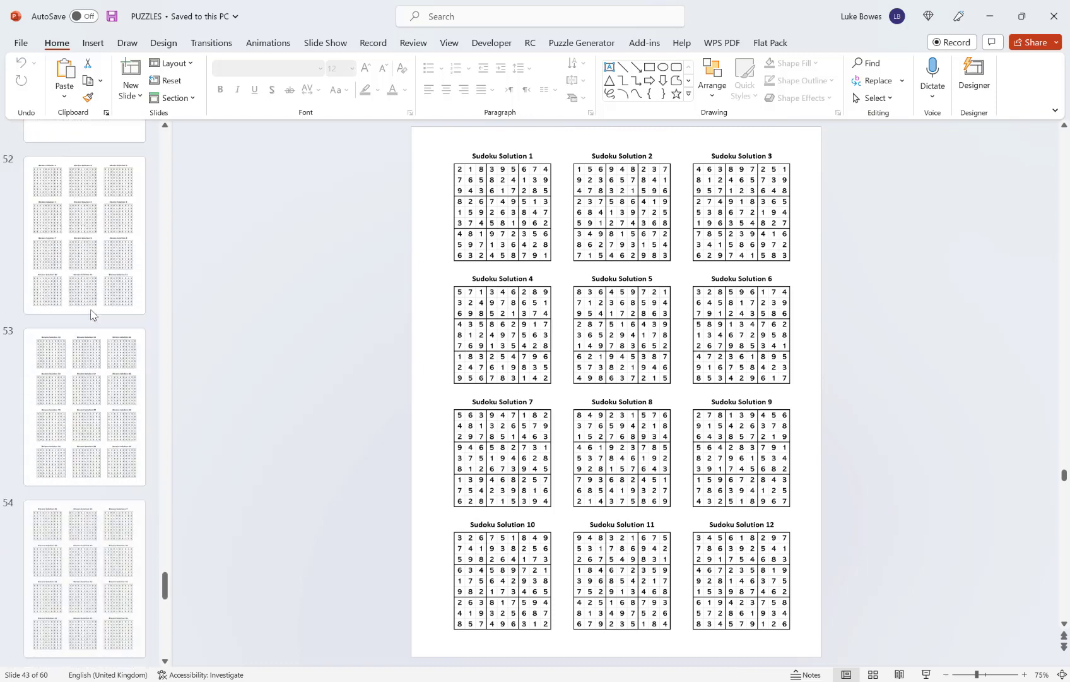
pyautogui.scroll(-3, 92, 314)
pyautogui.click(83, 305)
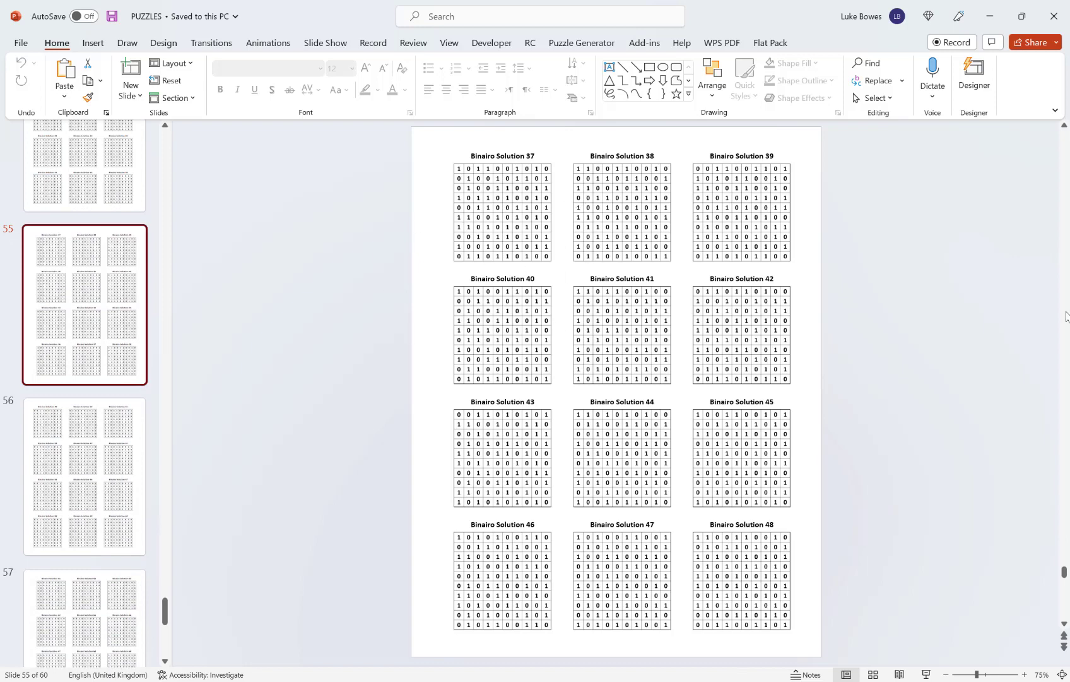
# Close PowerPoint and reposition Bulk Image Importer over the PUZZLE folder window.
pyautogui.click(1054, 16)
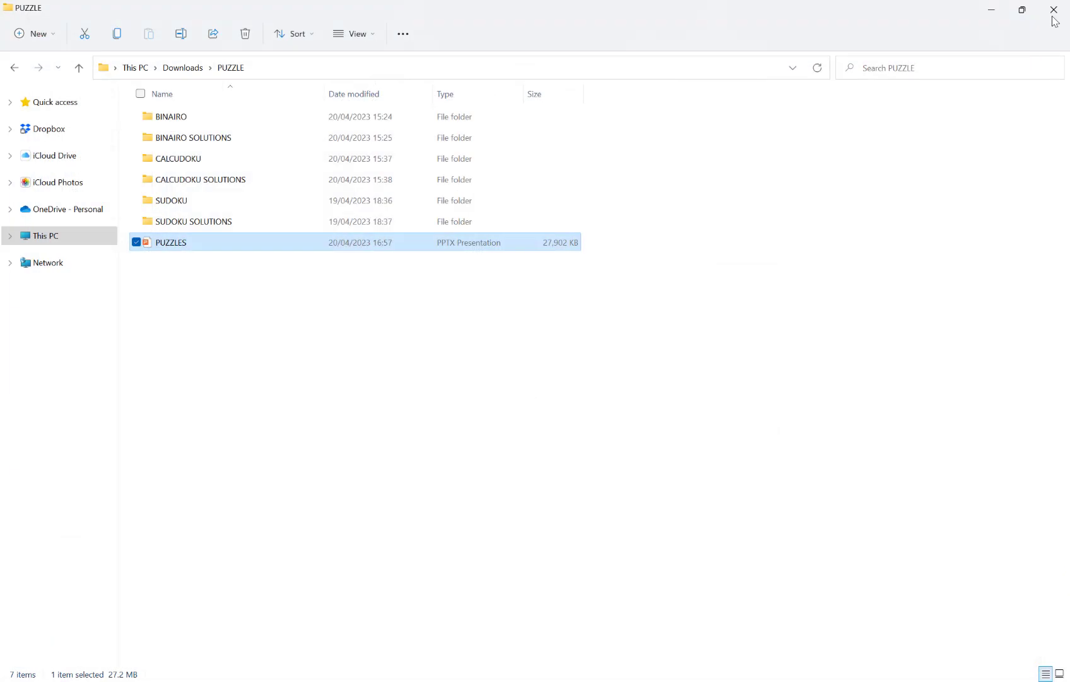
pyautogui.moveTo(704, 679)
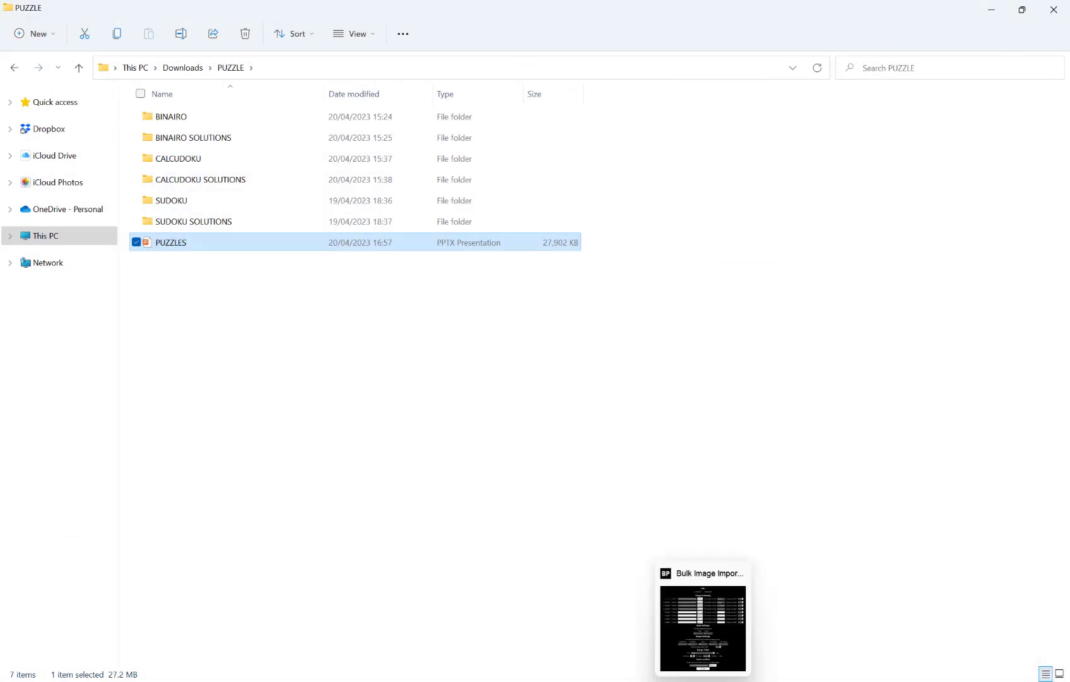
pyautogui.click(703, 624)
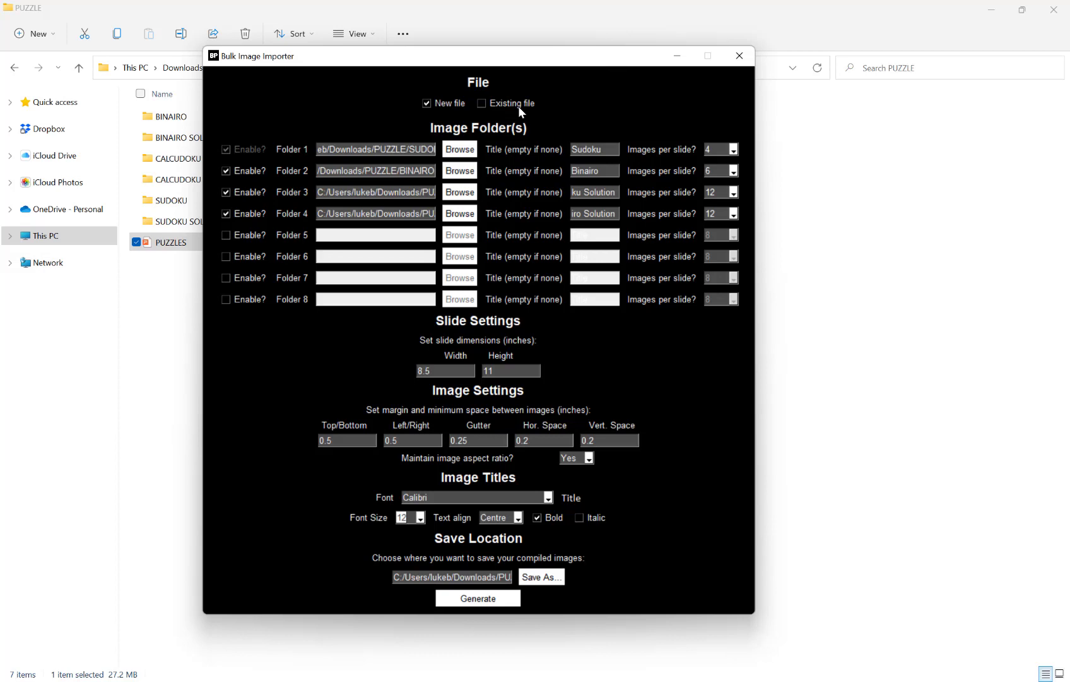
pyautogui.moveTo(563, 57); pyautogui.dragTo(572, 96)
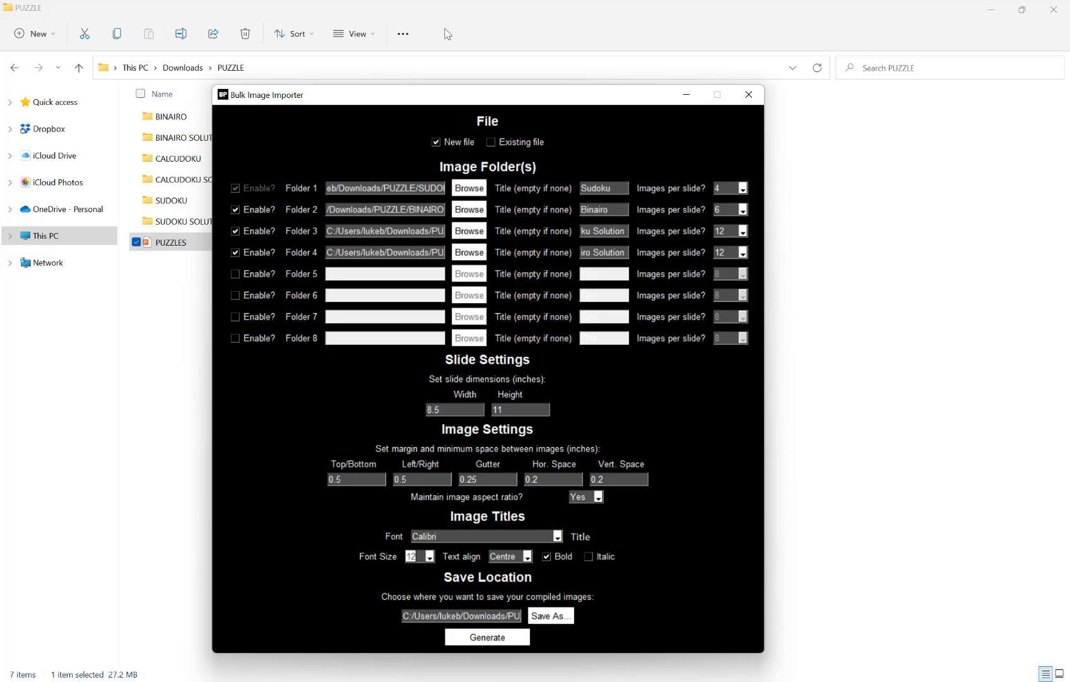
# Target the existing PUZZLES.pptx file and insert the new images after slide 60.
pyautogui.click(518, 144)
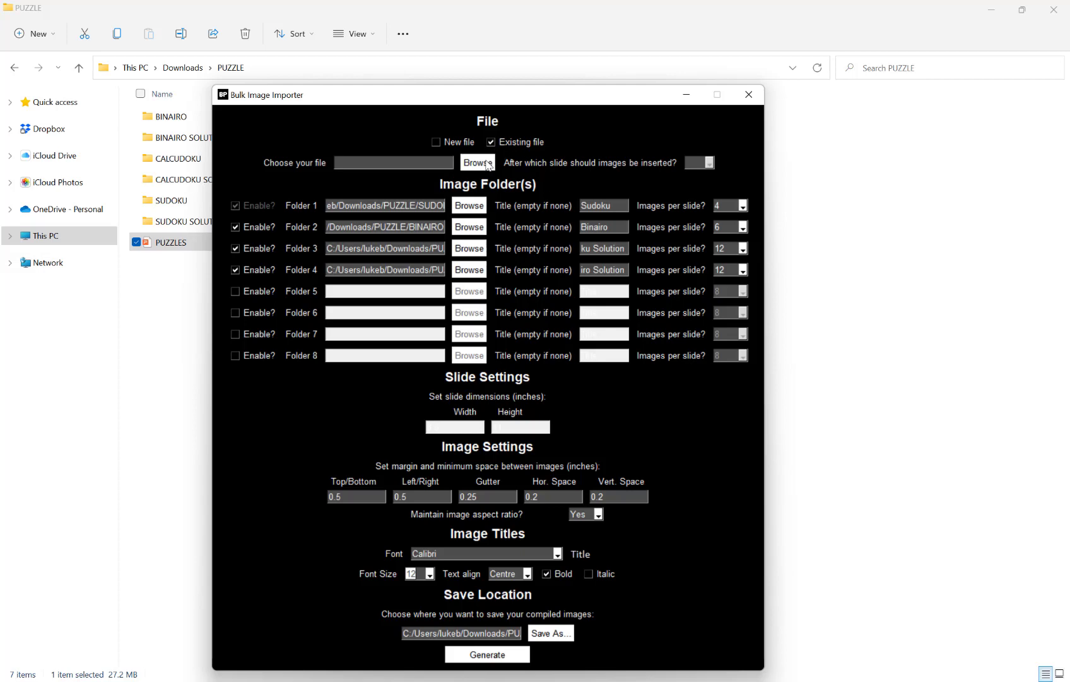
pyautogui.click(486, 162)
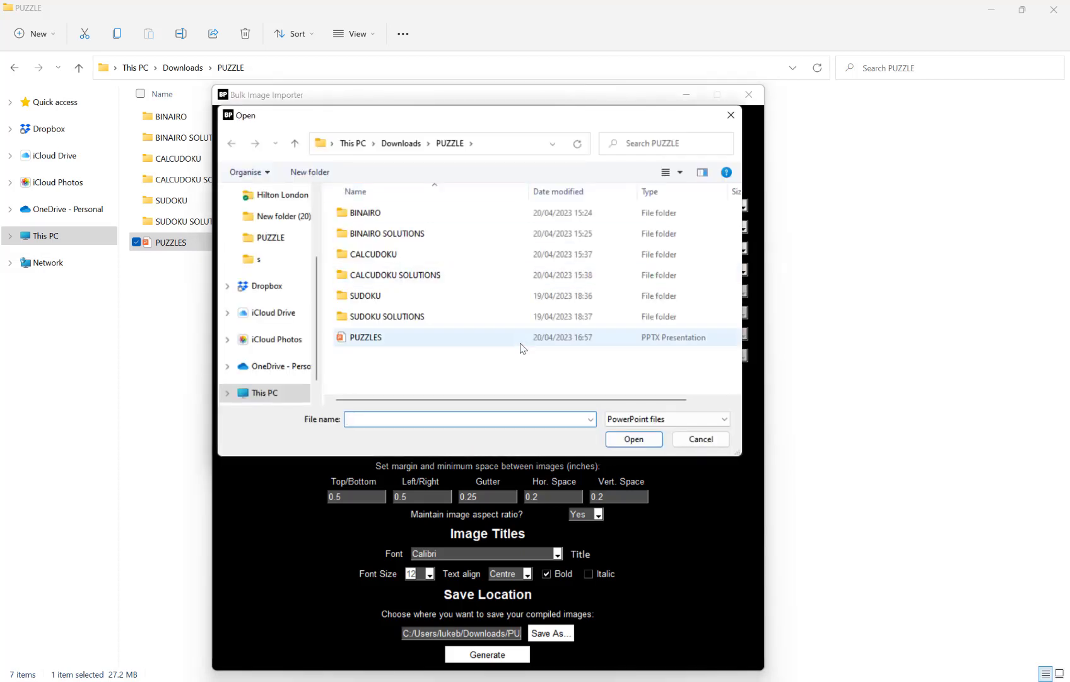
pyautogui.click(413, 339)
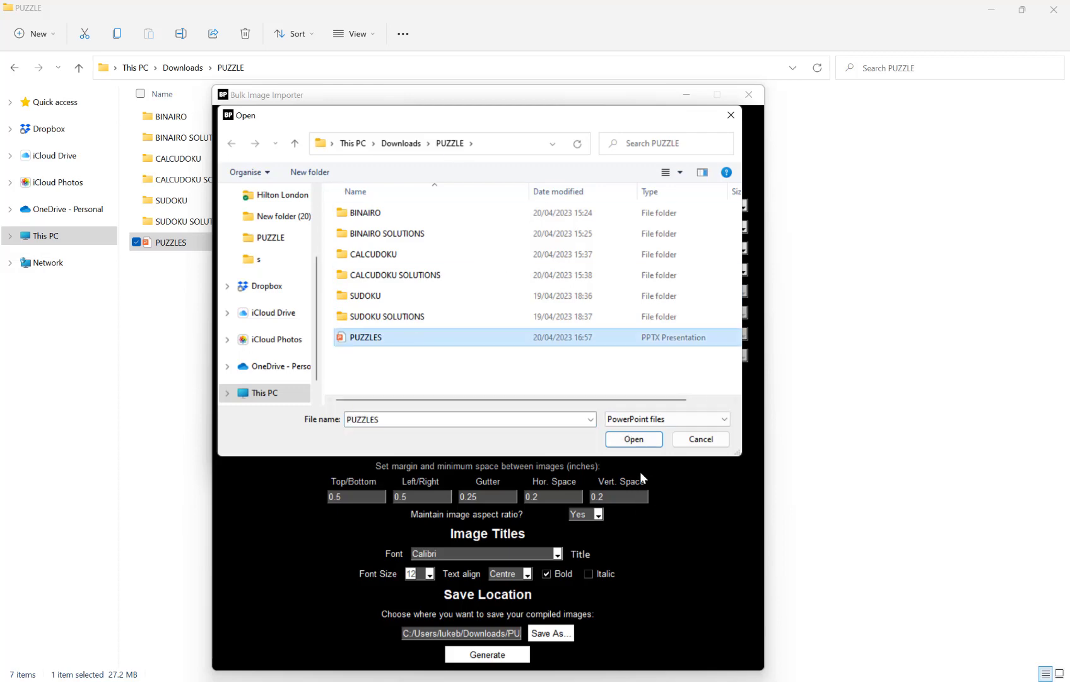
pyautogui.click(634, 439)
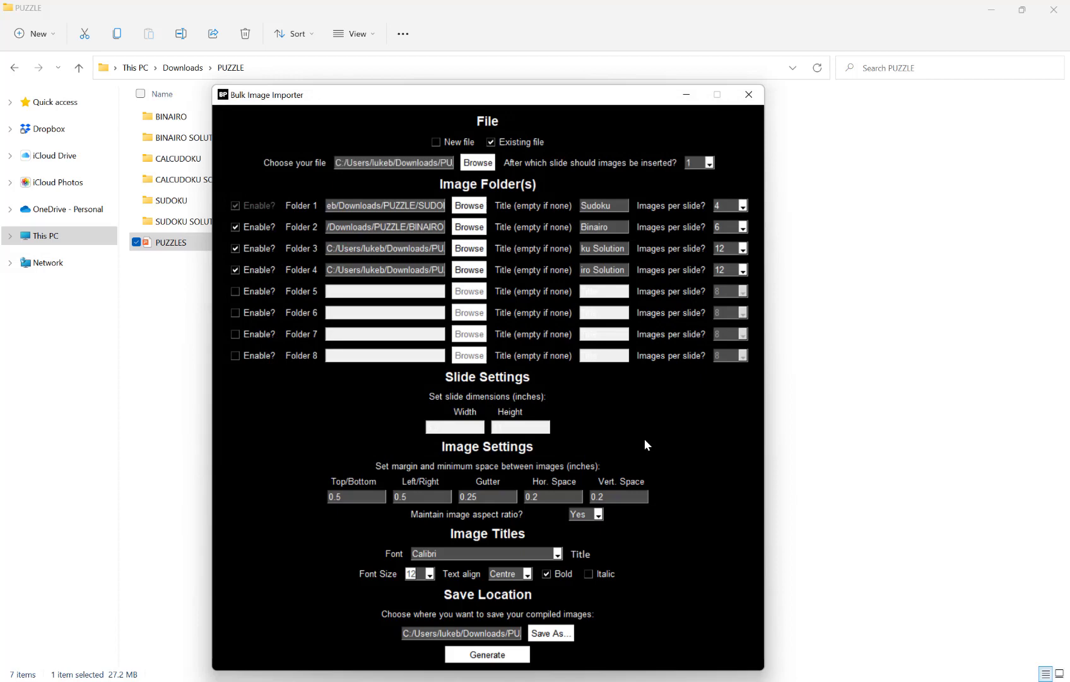
pyautogui.click(709, 163)
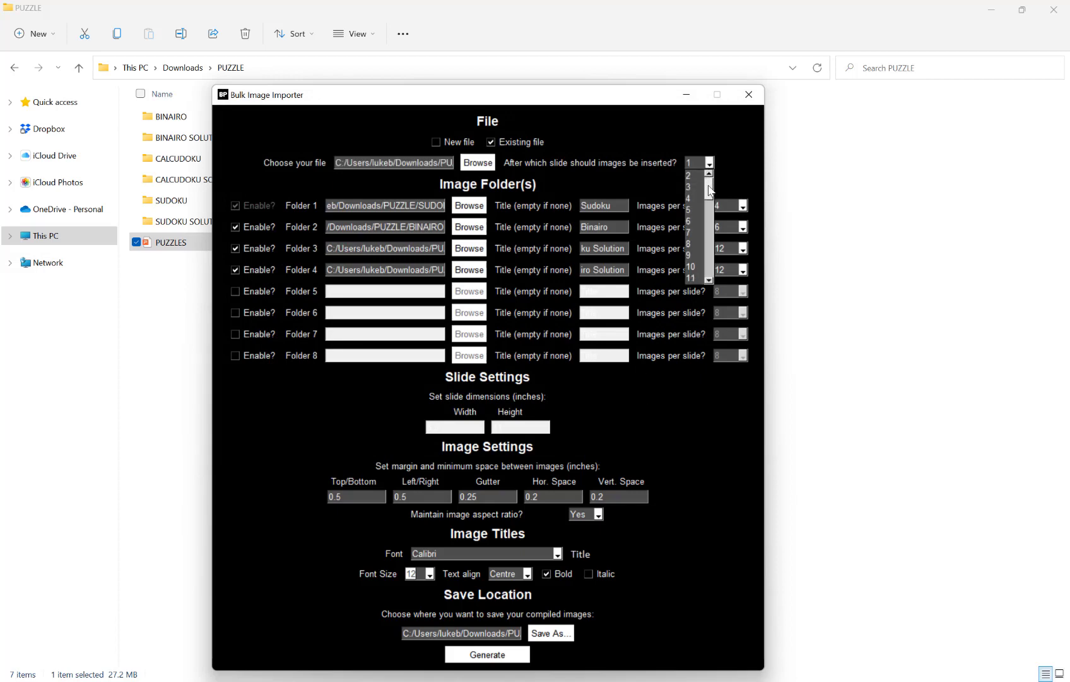
pyautogui.moveTo(710, 189); pyautogui.dragTo(710, 285)
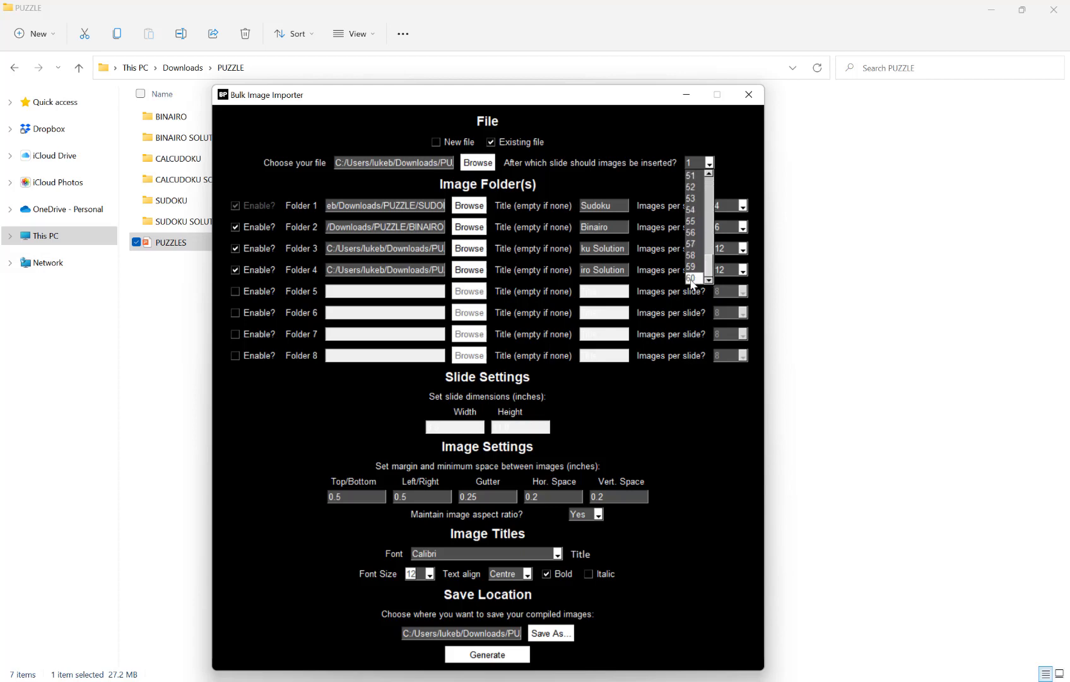
pyautogui.click(694, 278)
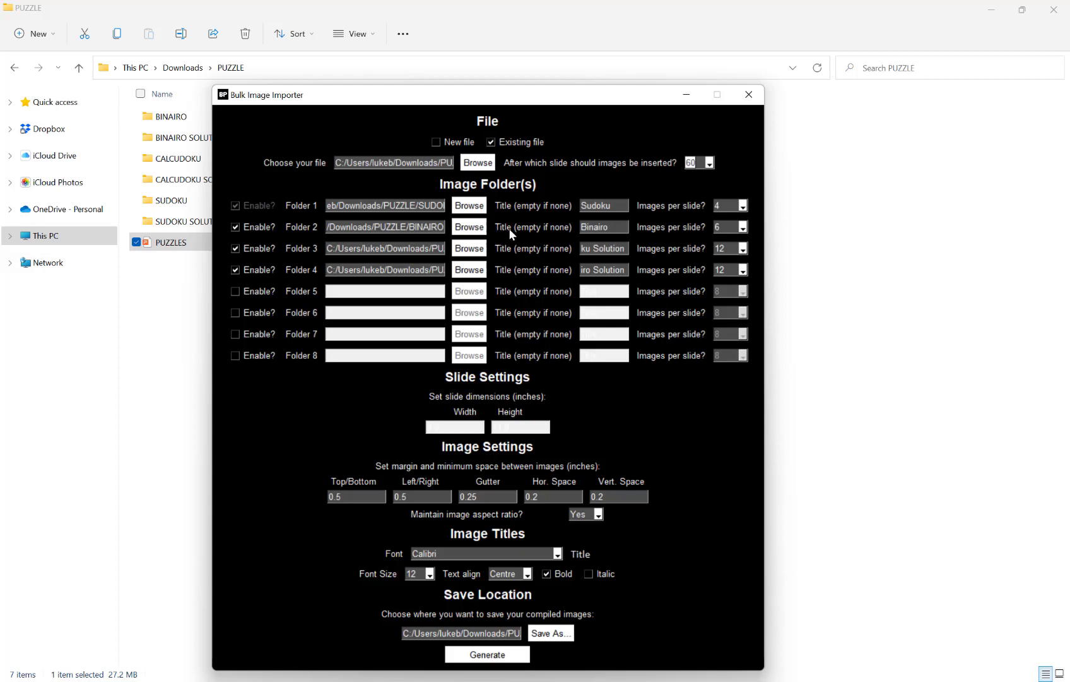
# Disable the extra folders and point Folder 1 at the CALCUDOKU folder.
pyautogui.click(258, 225)
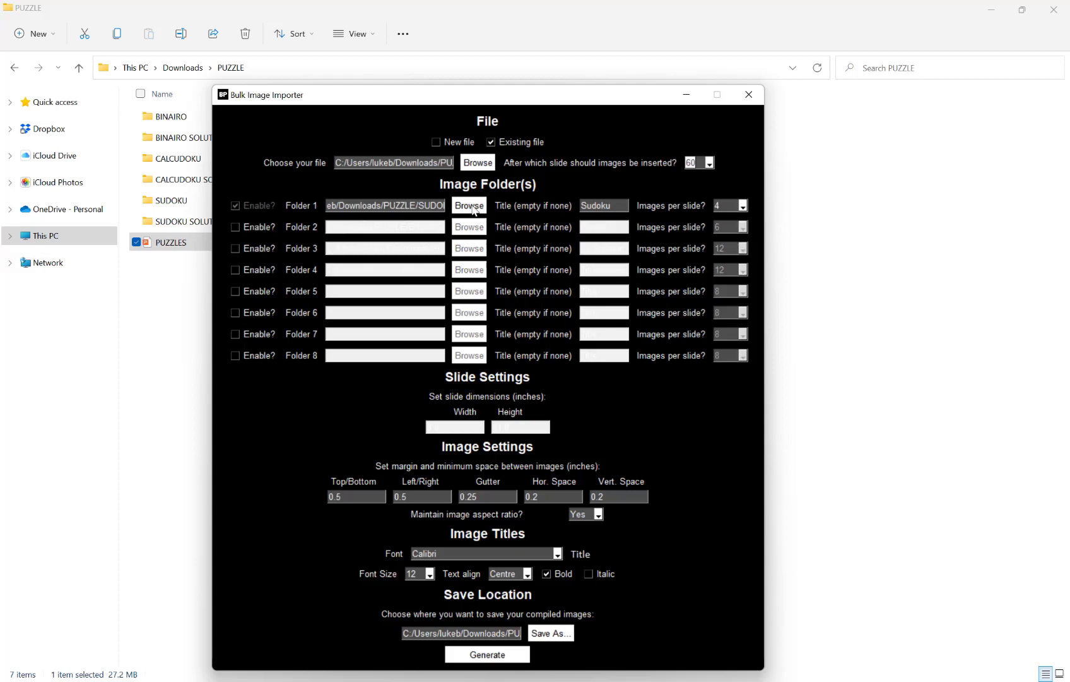
pyautogui.click(474, 209)
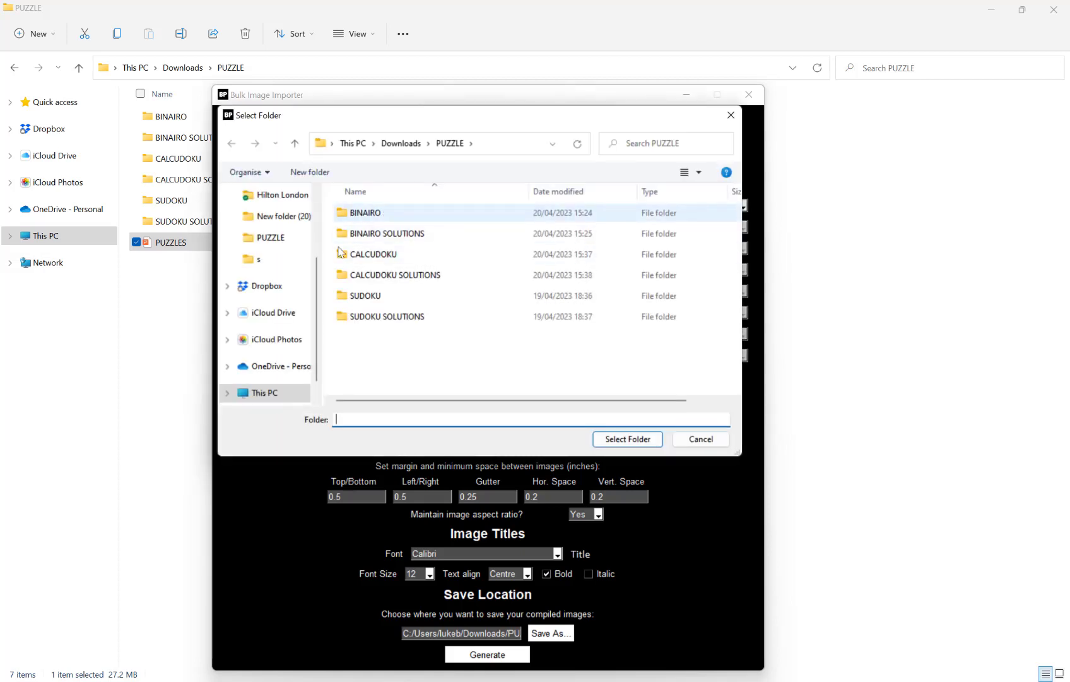
pyautogui.doubleClick(410, 258)
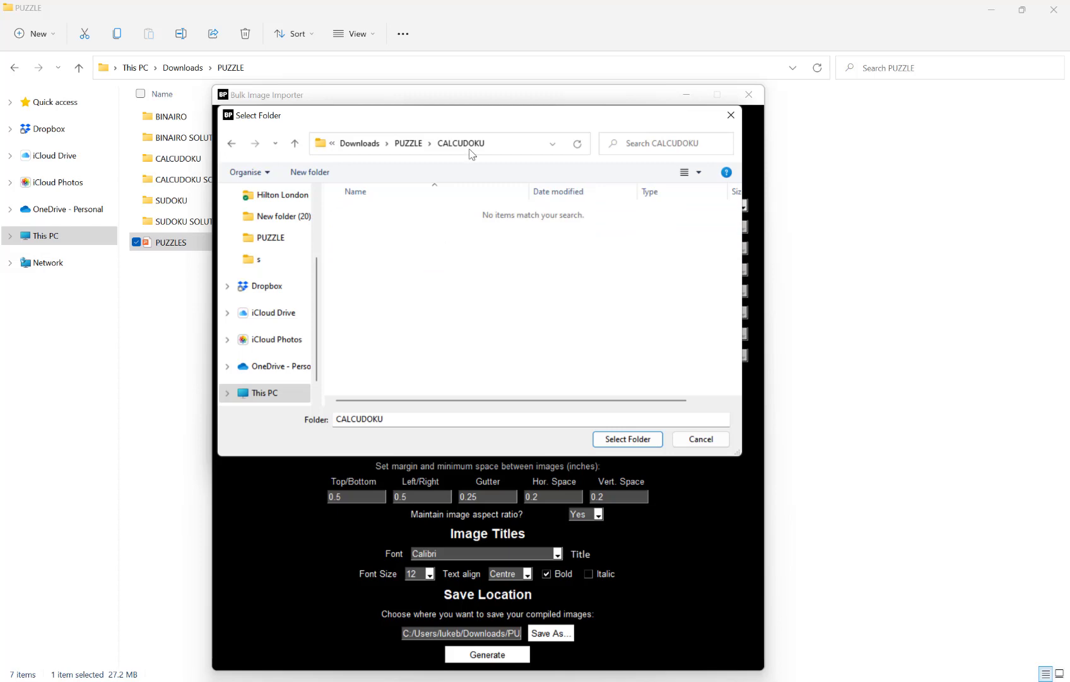
pyautogui.click(628, 440)
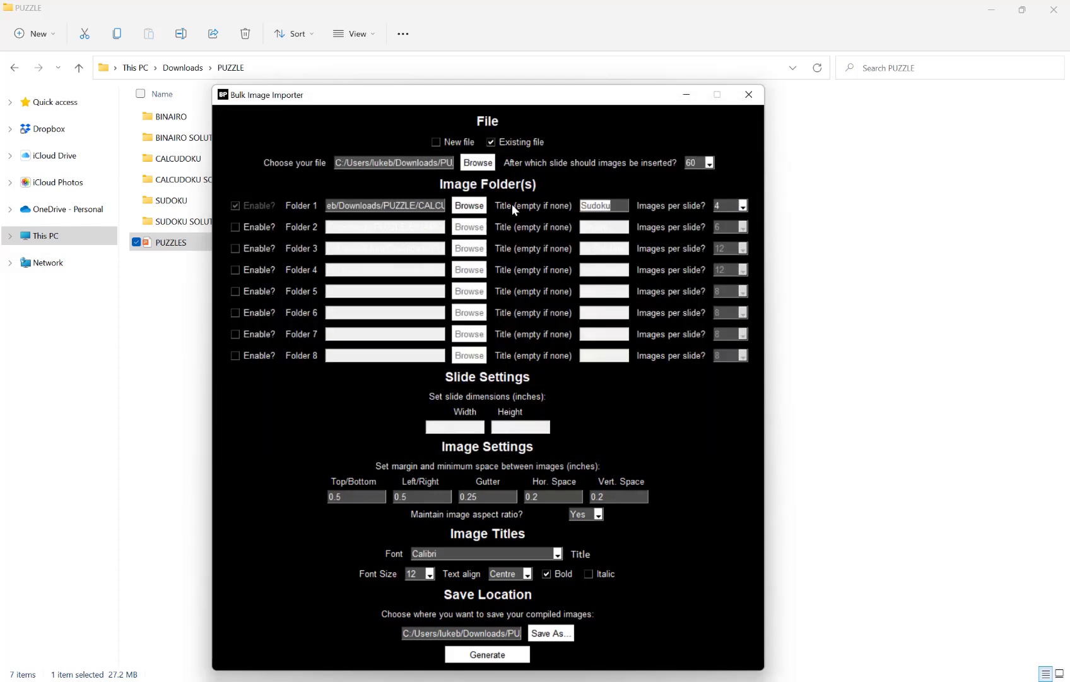
# Title Folder 1's images 'Test' and place 15 images per slide.
pyautogui.write('Test')
pyautogui.click(742, 206)
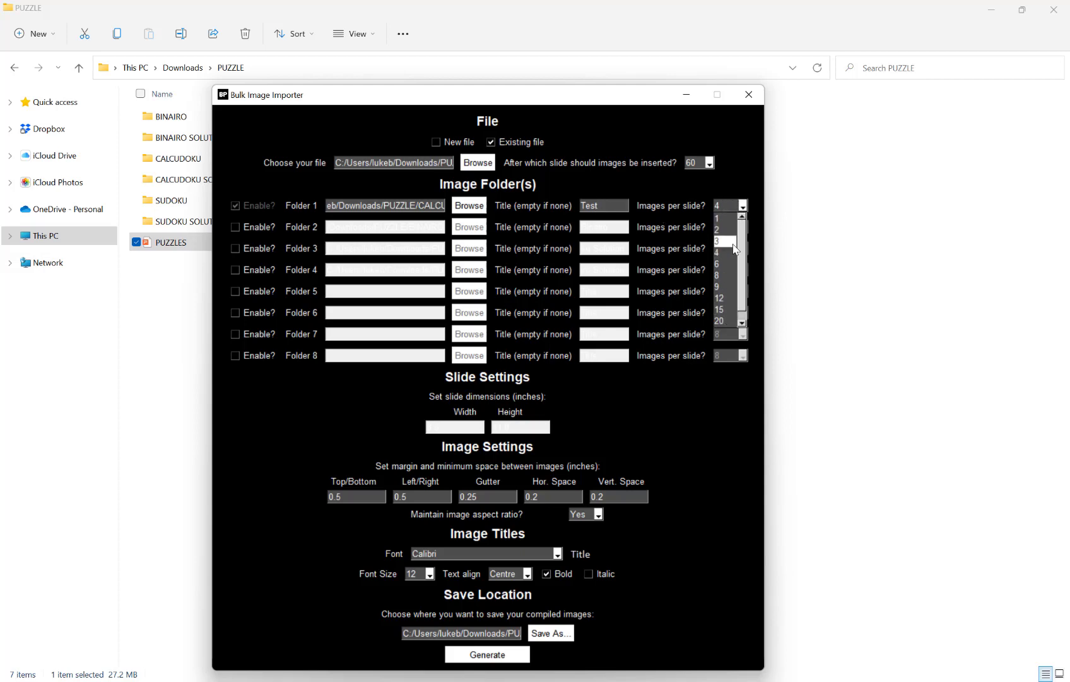
pyautogui.click(725, 309)
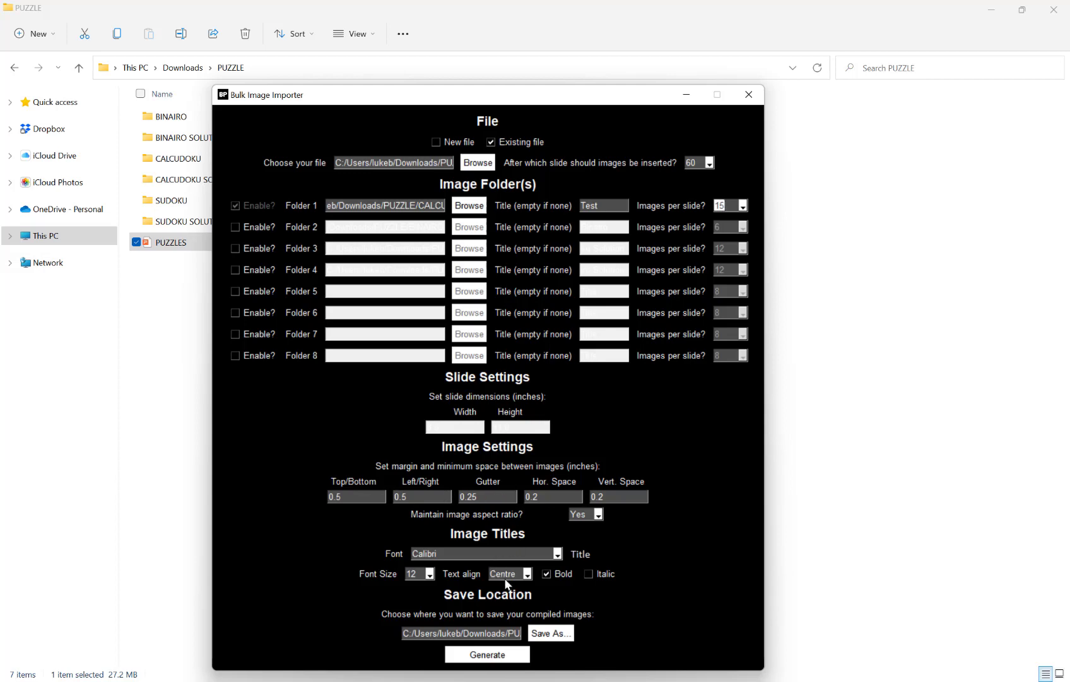
# Set the output to a PowerPoint file named PUZZLES2 in the PUZZLE folder.
pyautogui.click(553, 634)
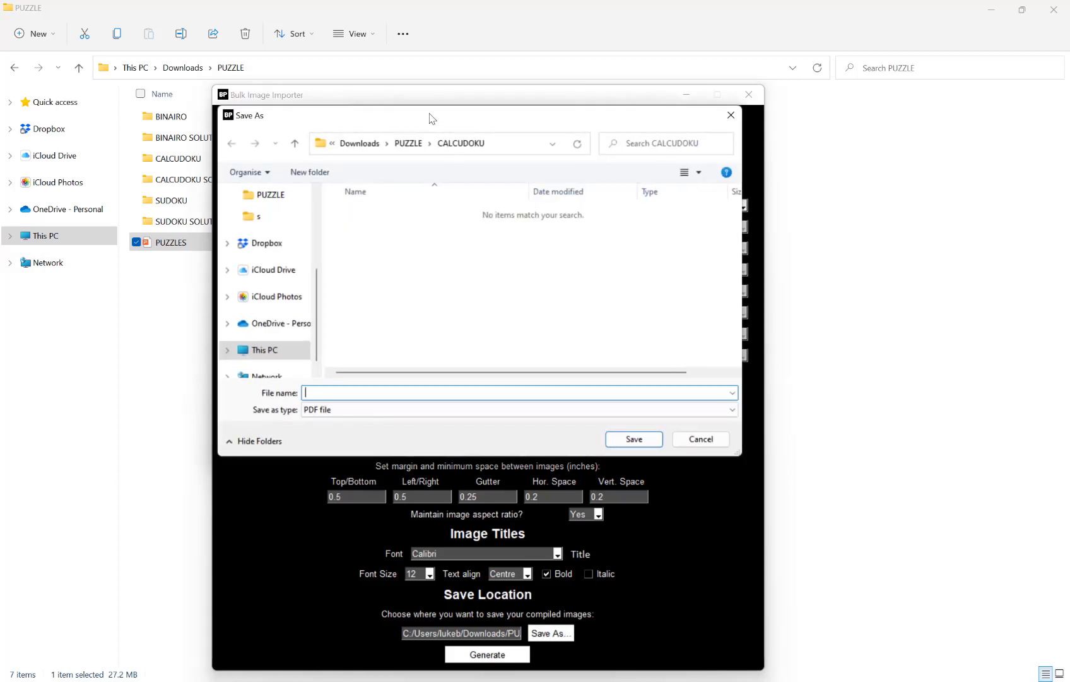
pyautogui.click(409, 144)
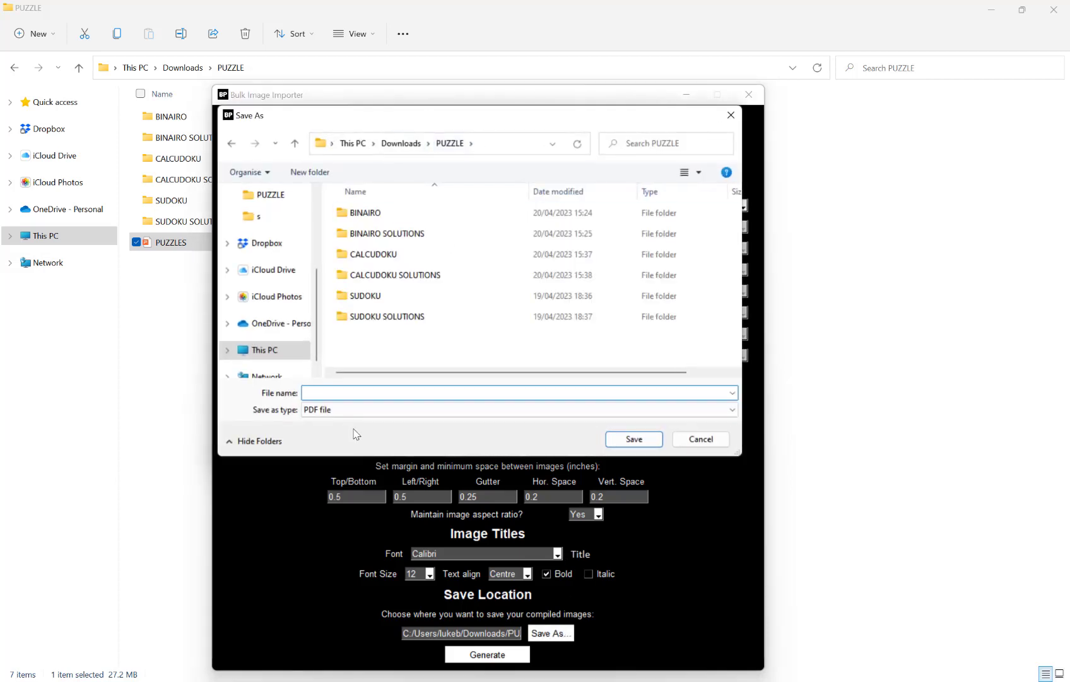
pyautogui.click(366, 412)
pyautogui.click(357, 441)
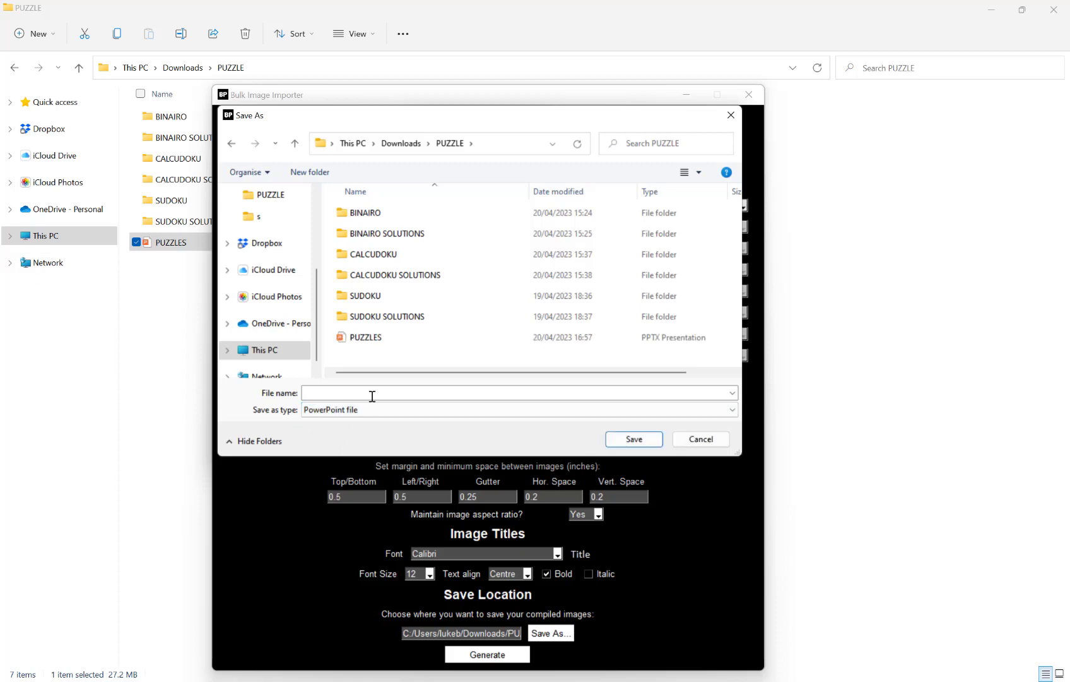
pyautogui.write('PUZZLES2')
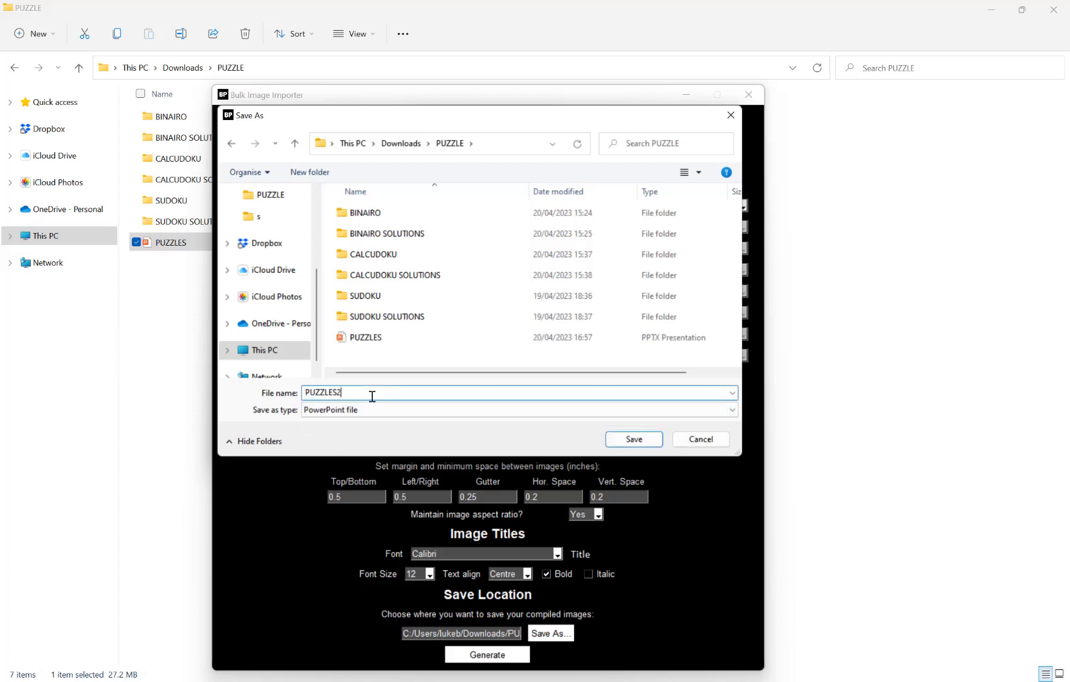
pyautogui.click(639, 438)
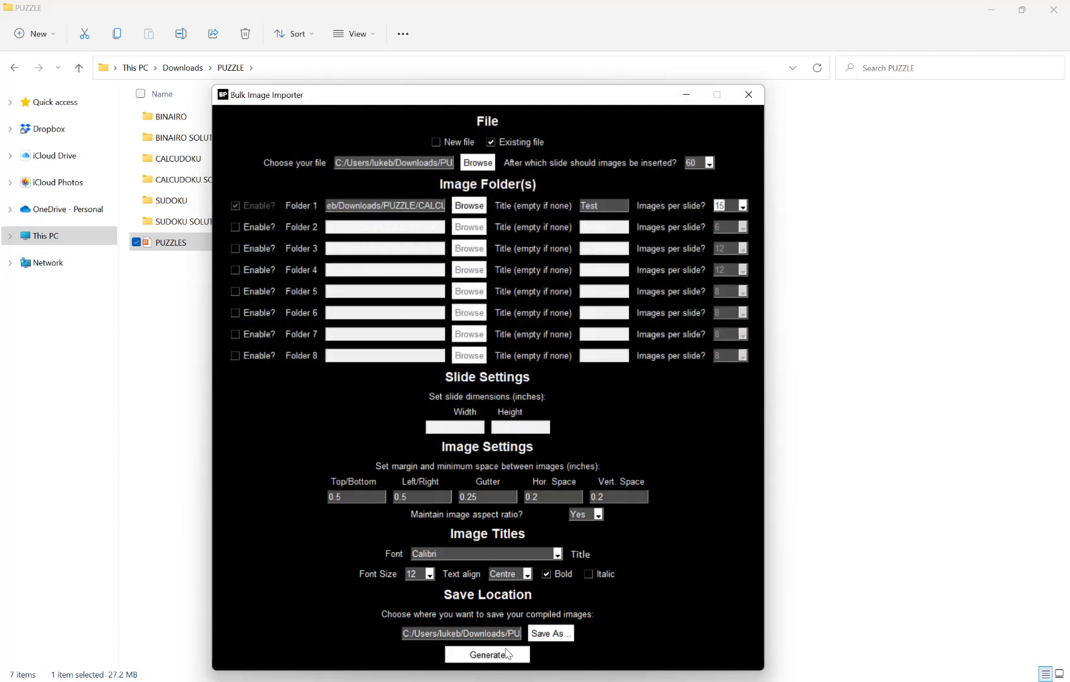
# Generate the presentation, dismiss the completion message, close the importer and select PUZZLES2.
pyautogui.click(505, 656)
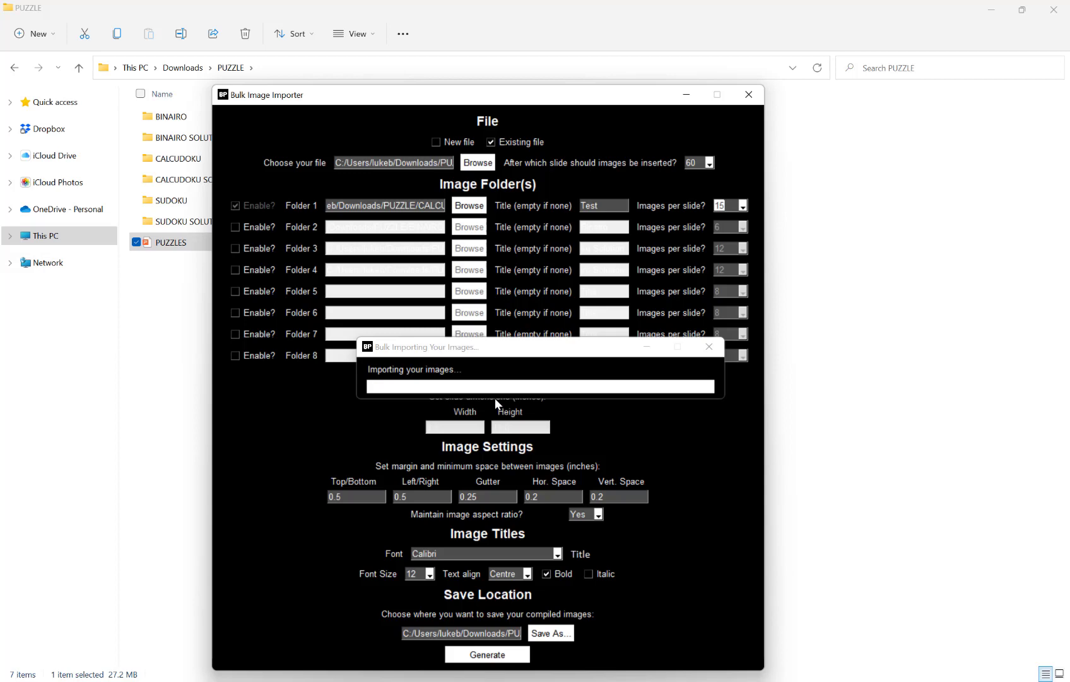
pyautogui.click(471, 388)
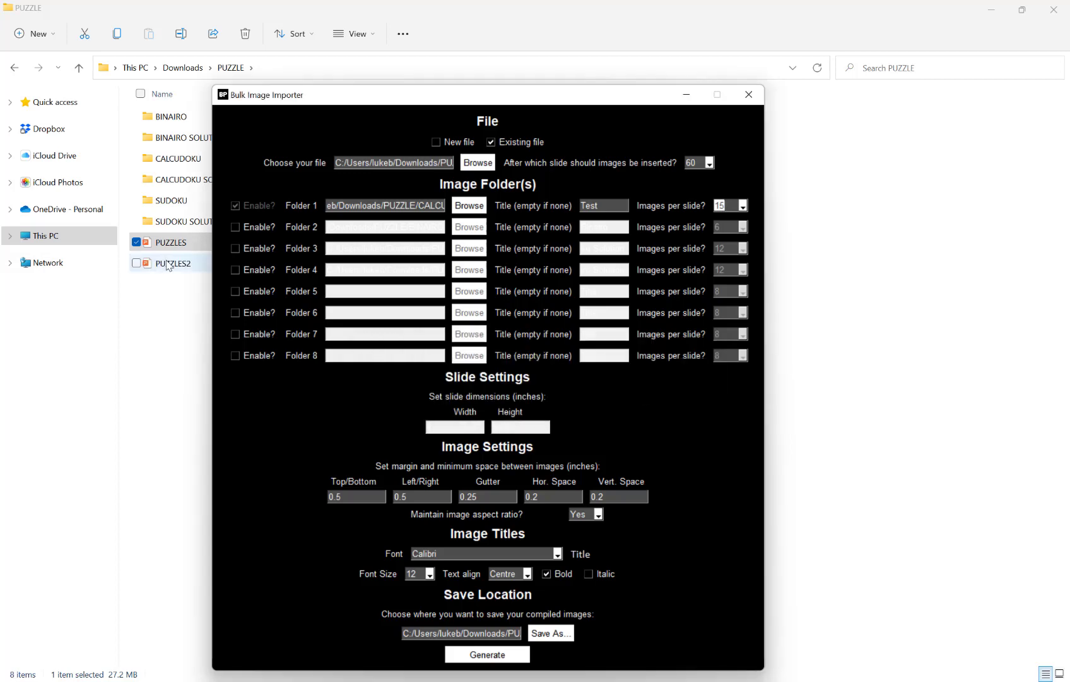
pyautogui.click(179, 299)
pyautogui.click(195, 272)
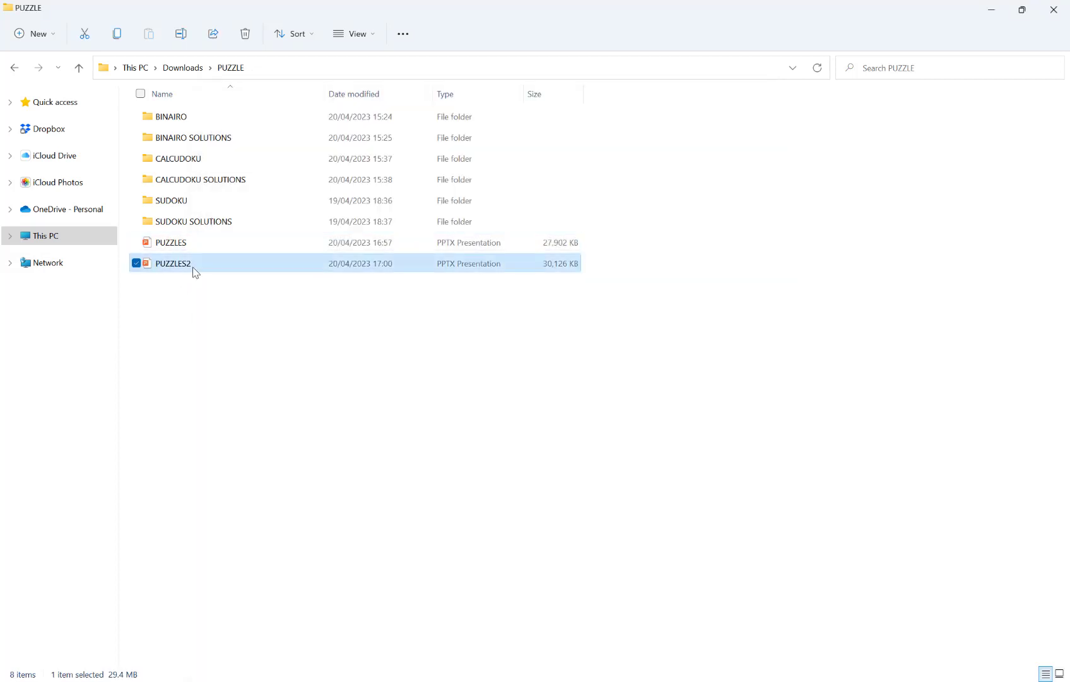
# Open PUZZLES2 in PowerPoint.
pyautogui.rightClick(195, 272)
pyautogui.moveTo(341, 337)
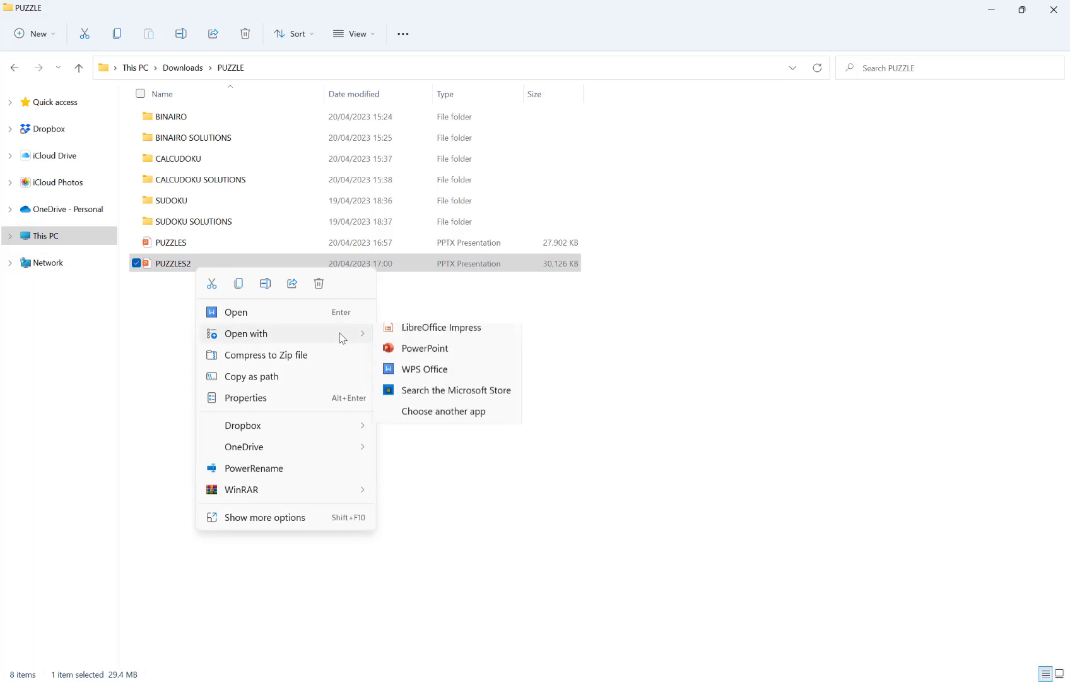
pyautogui.click(399, 356)
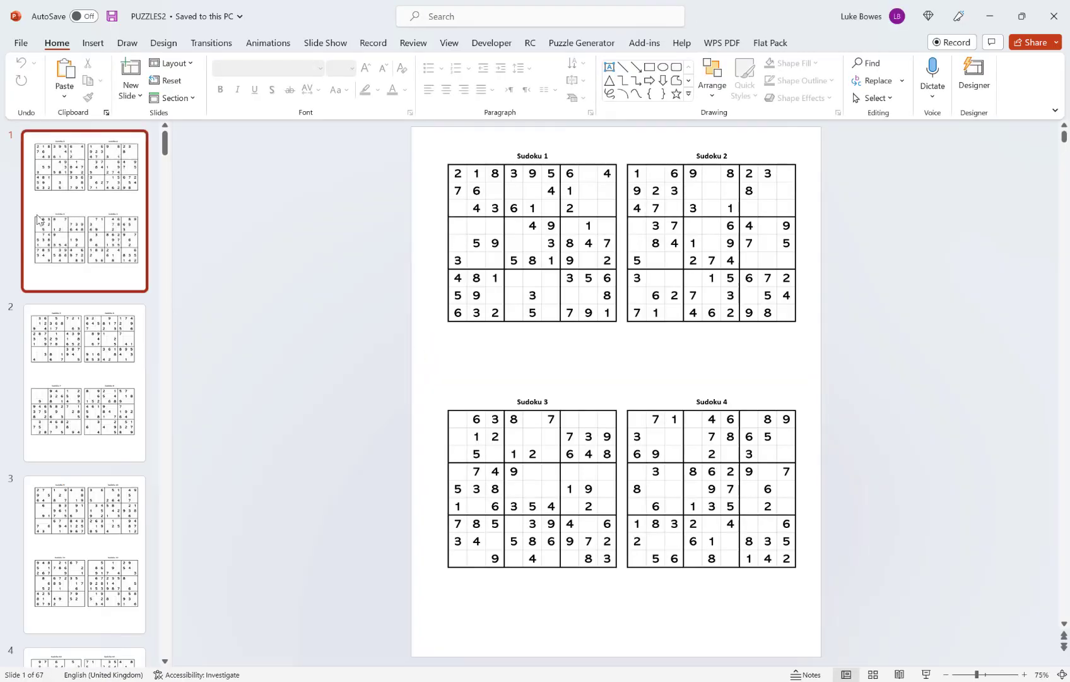
# Go to slide 61 and select the Test 1 title above the first grid.
pyautogui.moveTo(168, 144); pyautogui.dragTo(169, 608)
pyautogui.click(104, 481)
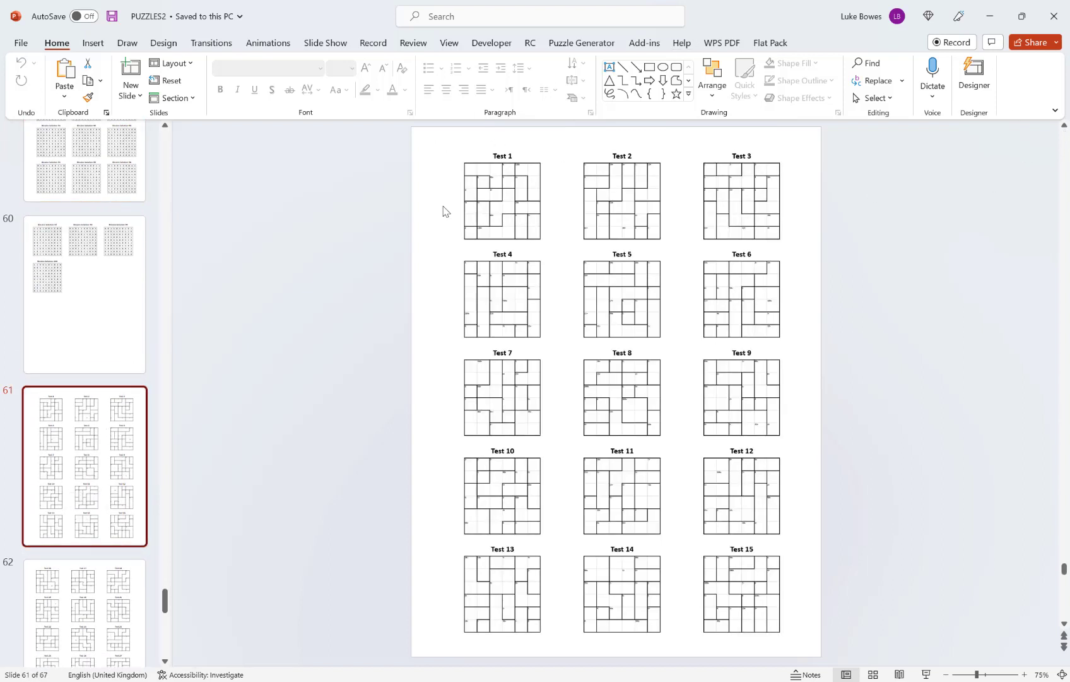
pyautogui.click(505, 158)
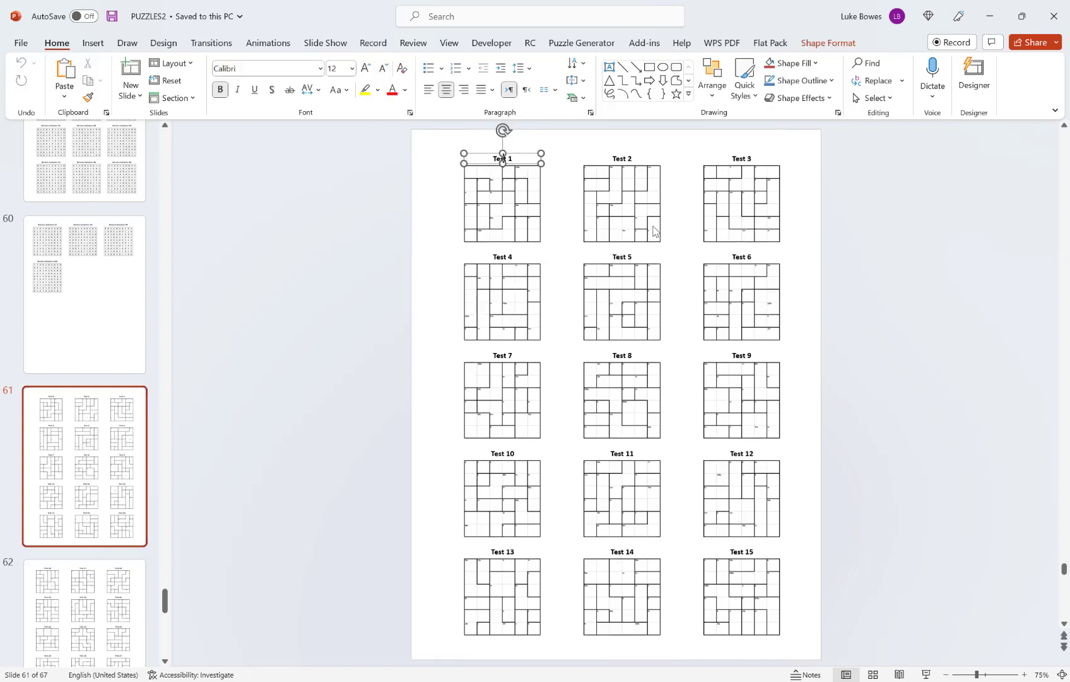